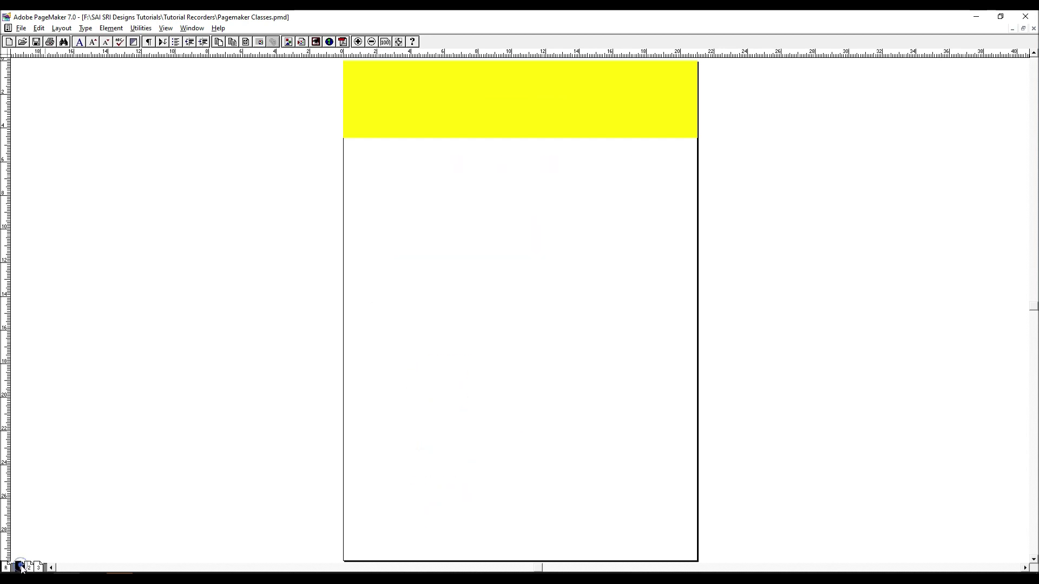
Browse through page 2 to page 3, which holds the Edit Menu list
click(28, 568)
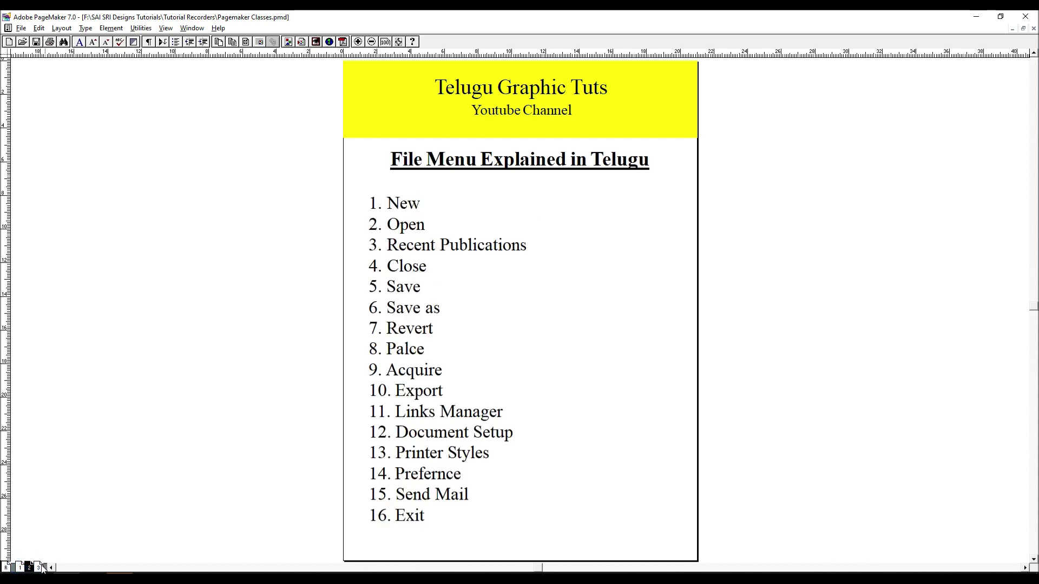
click(39, 567)
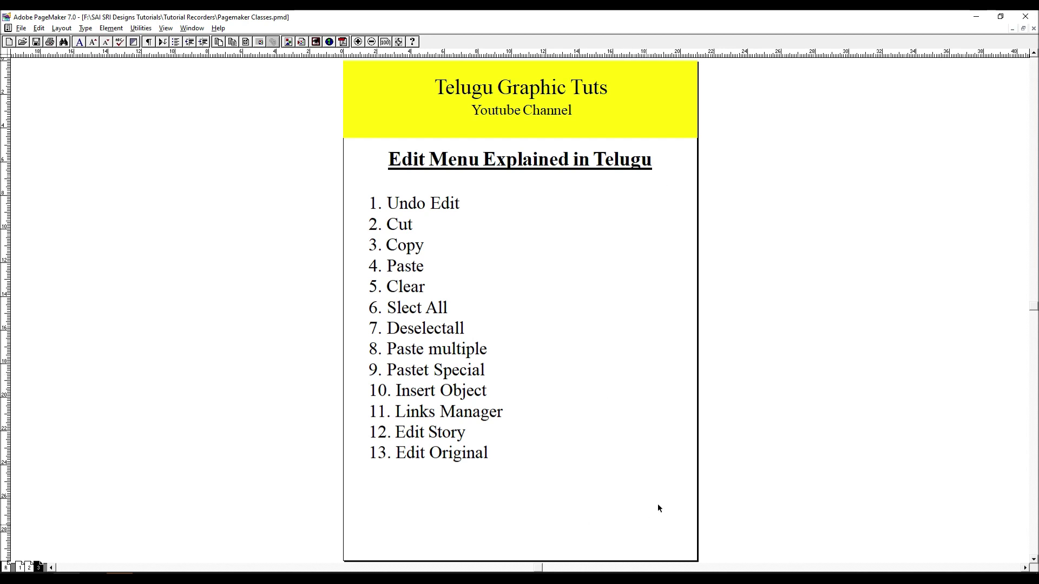
click(755, 479)
click(348, 133)
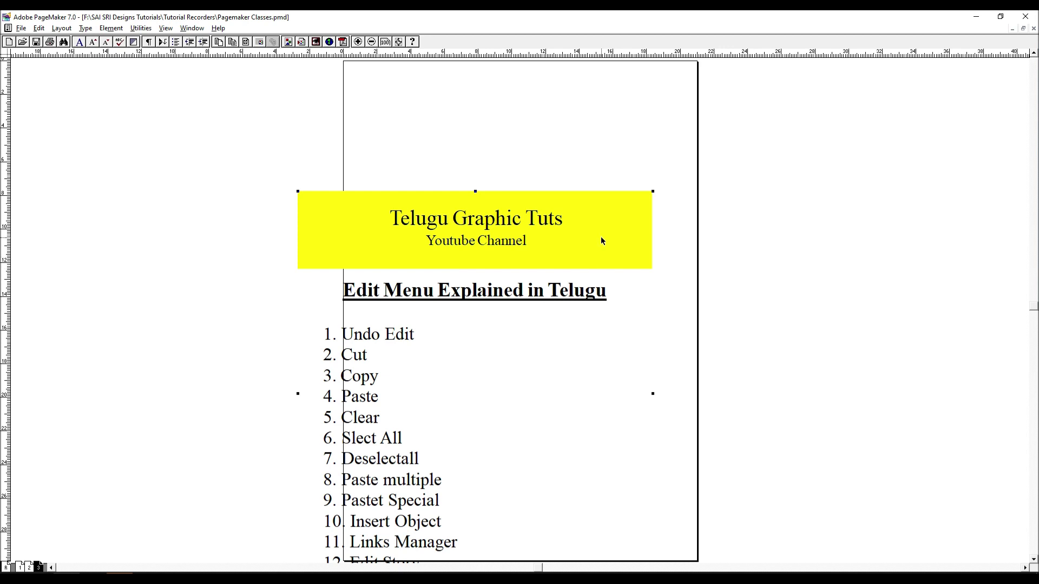
click(822, 252)
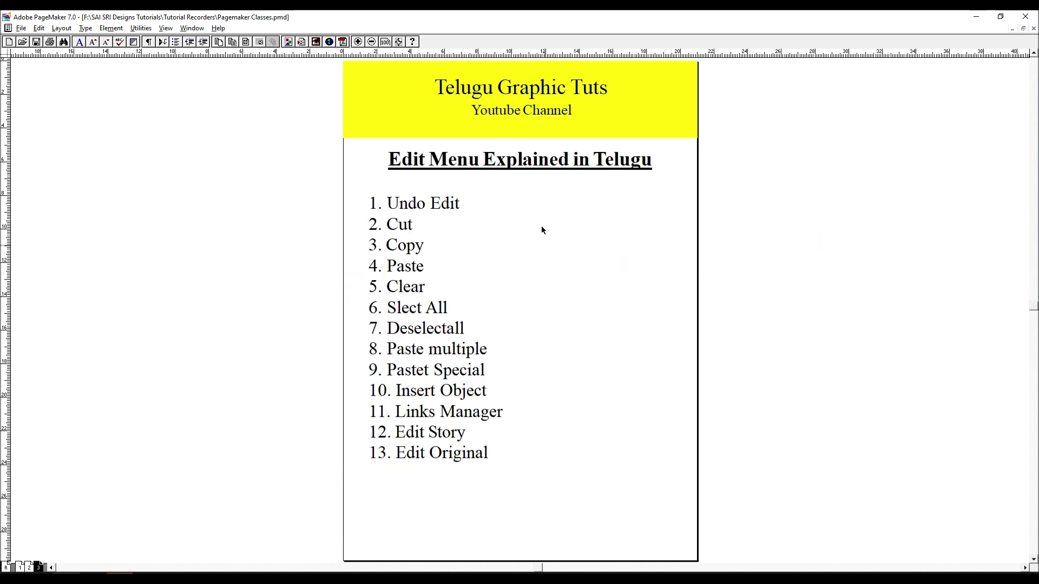
Select the grouped content on page 3 and display the toolbox and the Control palette
click(39, 28)
click(471, 213)
click(463, 203)
key(ctrl+6)
key(ctrl+apostrophe)
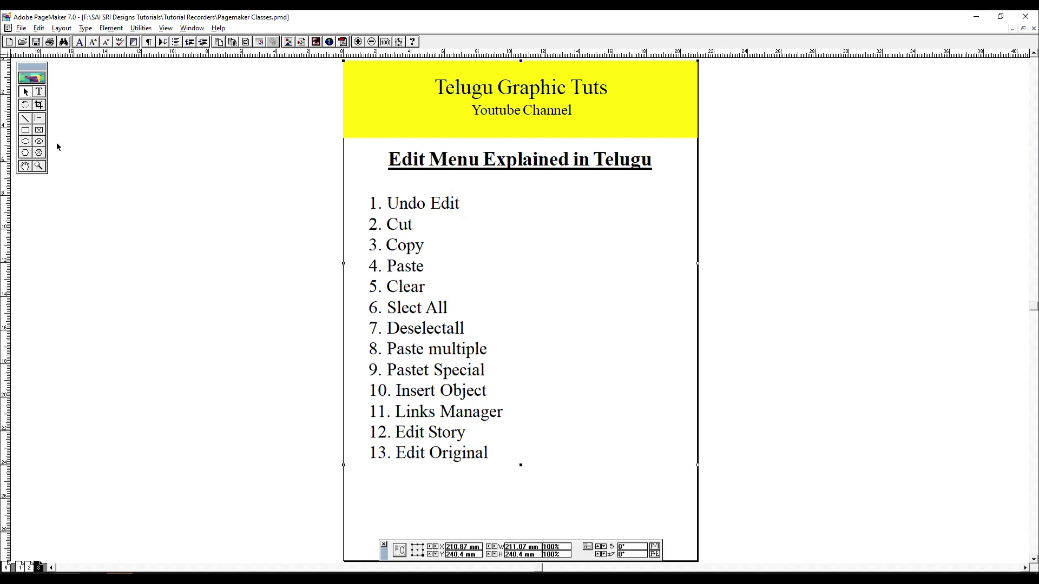
Use the Text tool to remove "Edit" from the "Undo Edit" list item character by character, and undo the deletion
click(39, 91)
click(461, 203)
key(BackSpace)
key(BackSpace)
key(BackSpace)
key(BackSpace)
key(BackSpace)
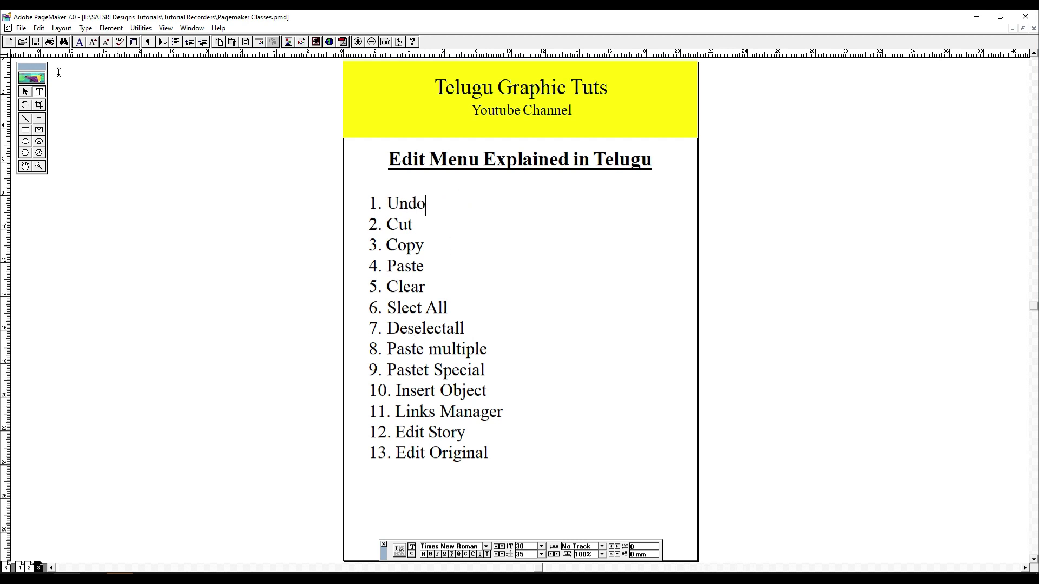
click(39, 29)
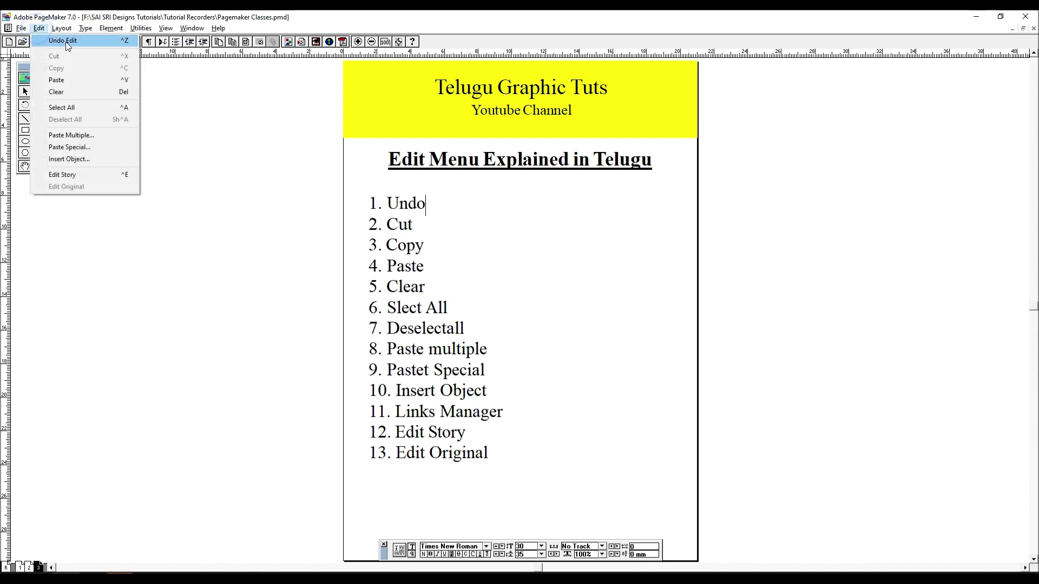
click(64, 40)
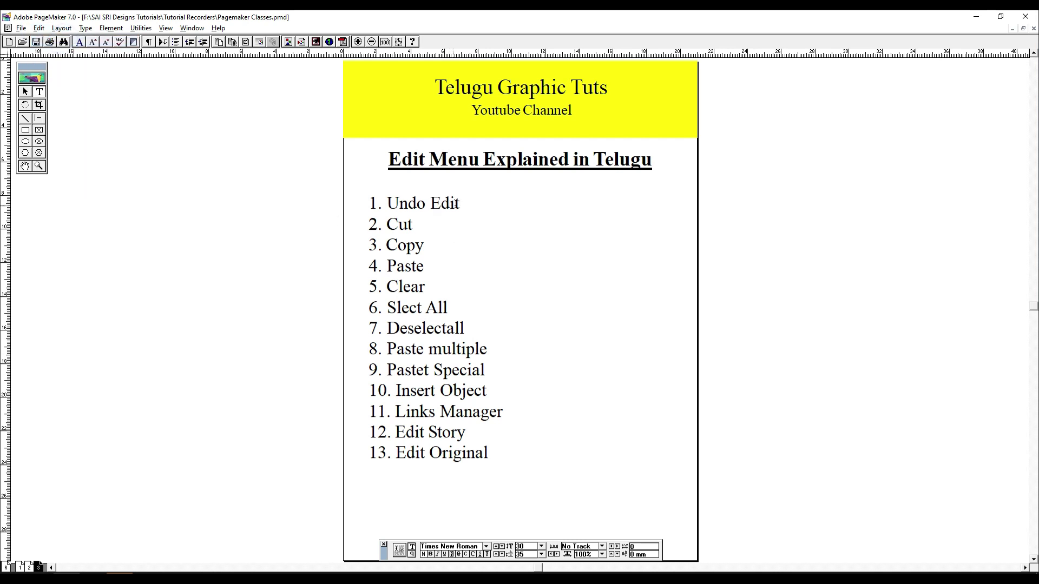
Select the word "Edit" in the first list item, delete the selection, and restore it with Undo Edit
drag(486, 215, 426, 208)
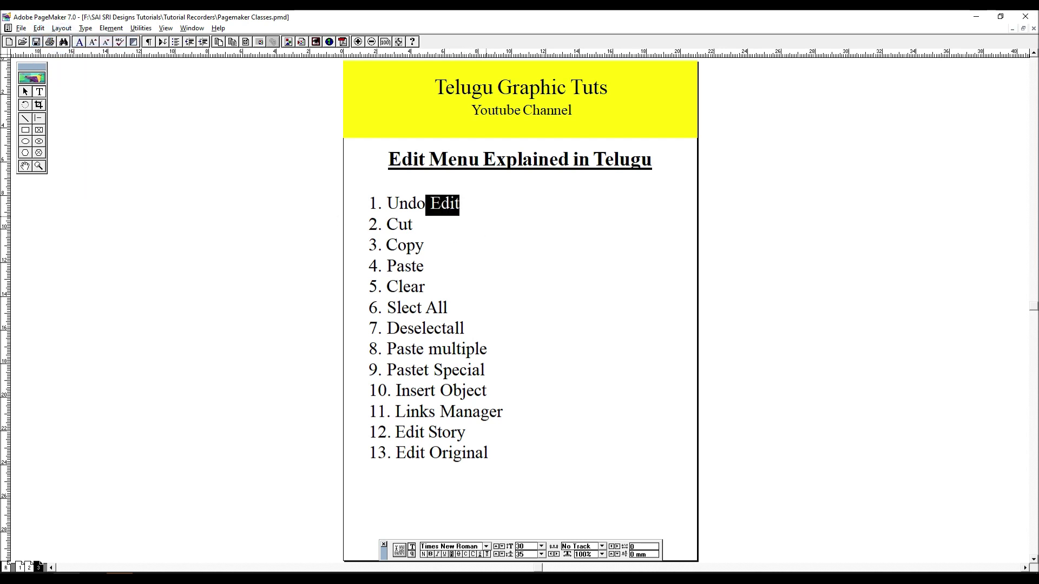
key(BackSpace)
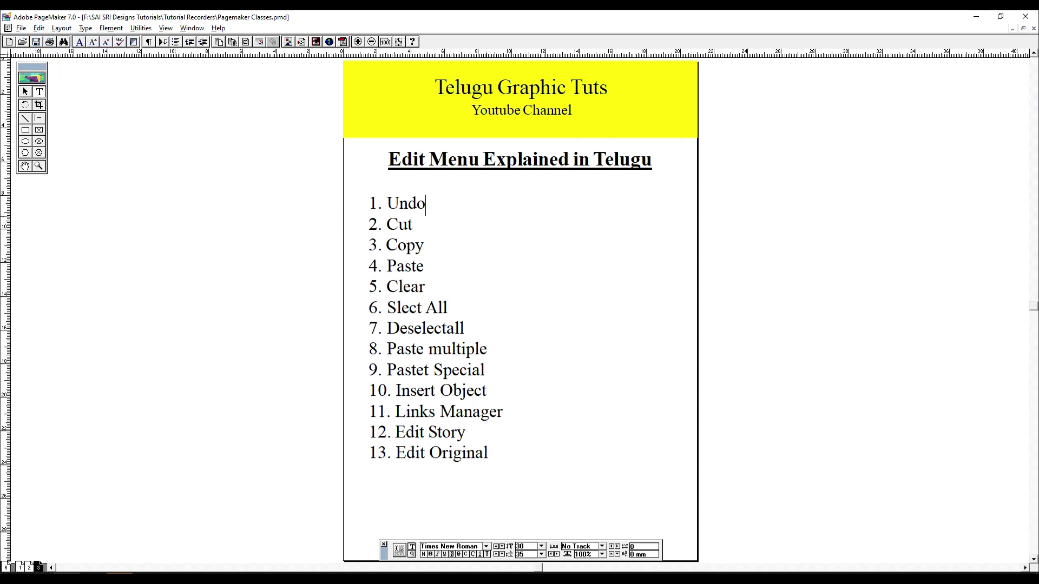
click(39, 28)
click(59, 40)
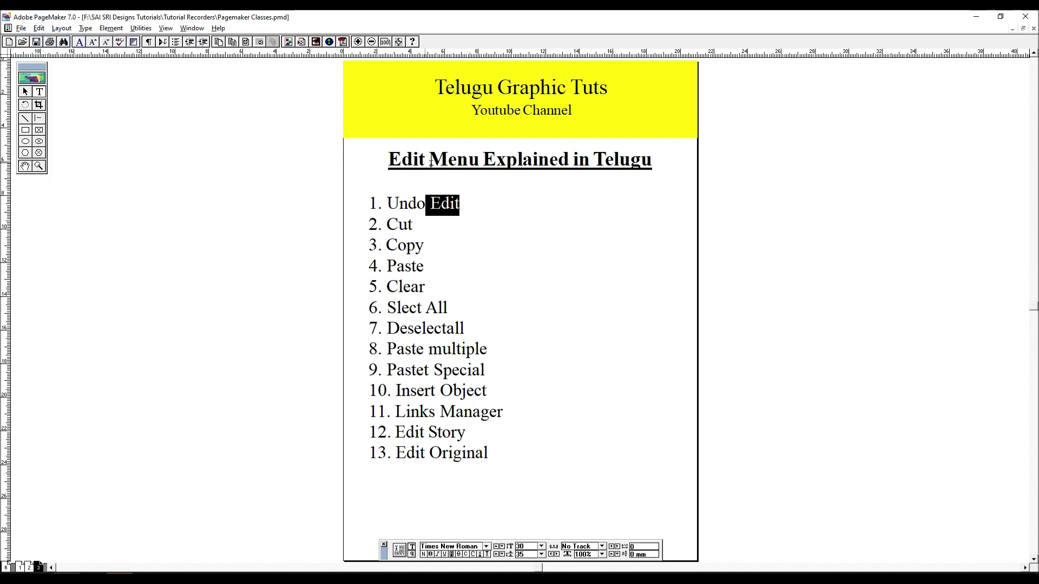
click(476, 199)
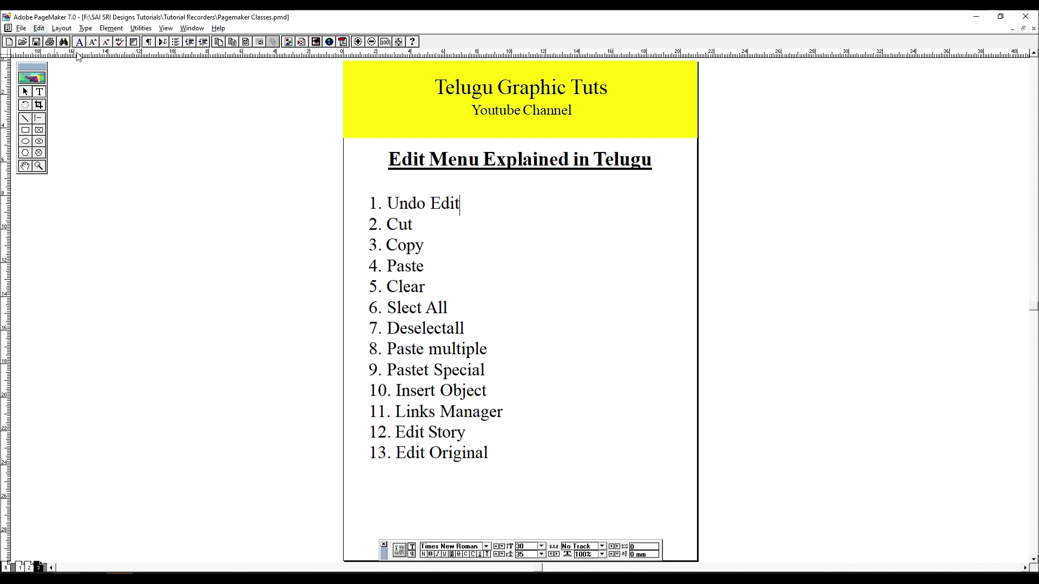
click(39, 28)
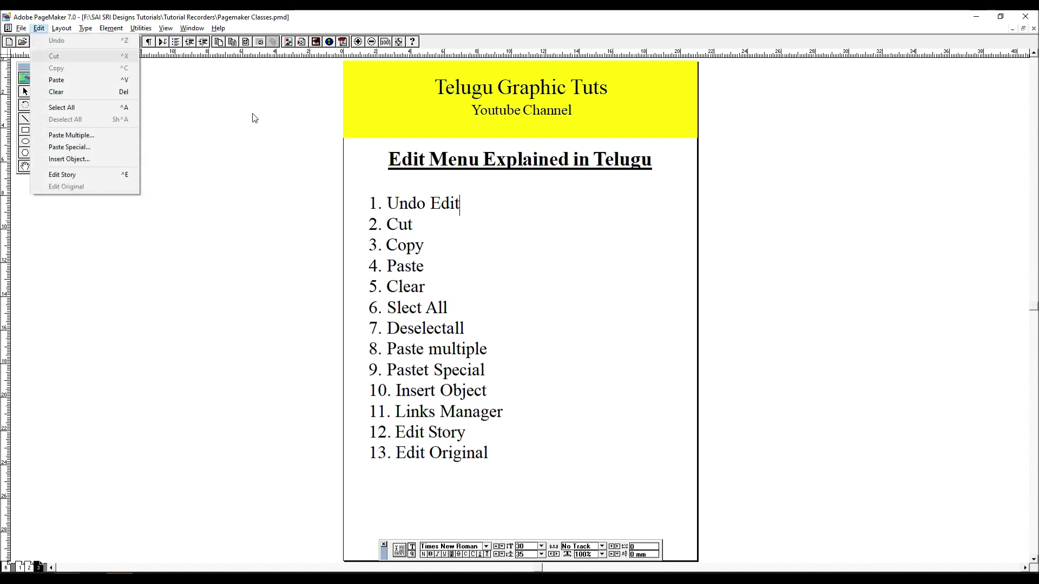
click(462, 201)
Select the numbered list text block with the Pointer tool and cut it from page 3
click(25, 91)
click(393, 312)
mouse_move(431, 340)
mouse_down()
mouse_move(381, 342)
mouse_move(492, 349)
mouse_move(451, 334)
mouse_up()
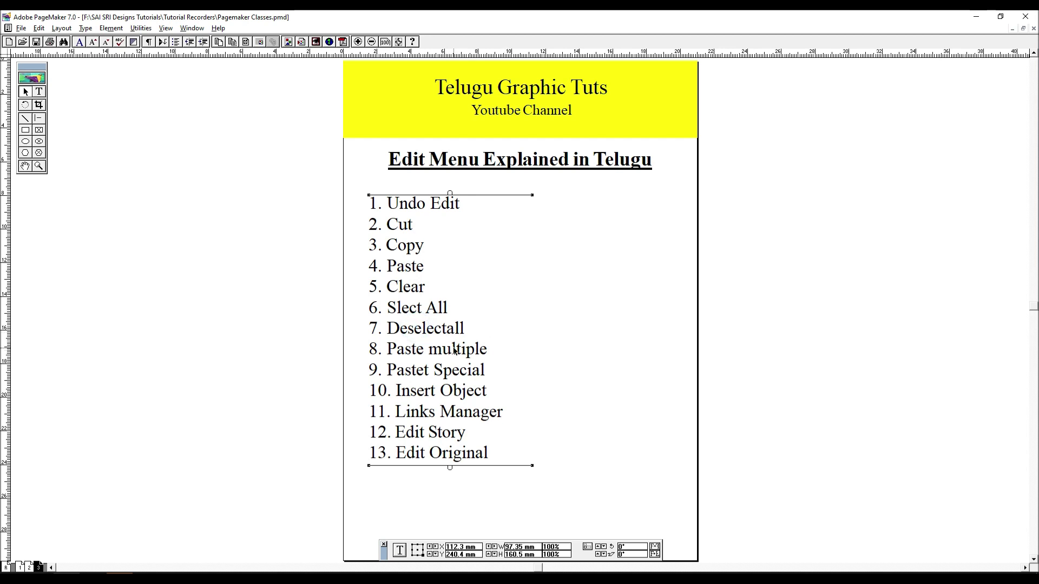
key(ctrl+x)
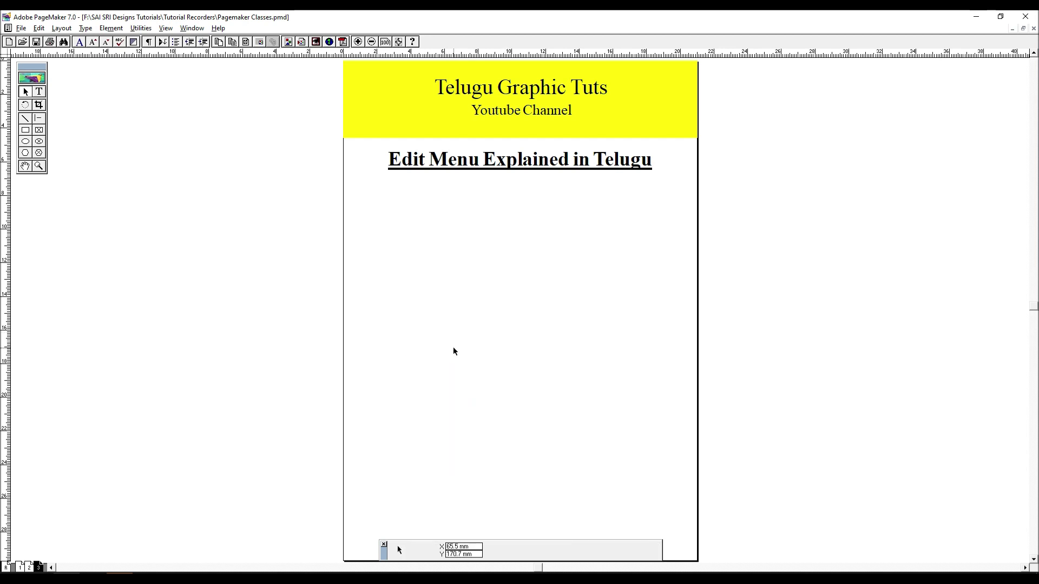
Paste the cut list onto the page after page 3, compare both pages, and delete that pasted copy
key(Page_Down)
key(ctrl+v)
key(Page_Up)
key(Page_Down)
key(Page_Up)
key(Page_Down)
click(497, 274)
key(Delete)
Paste the cut numbered list back onto page 3 below the heading
key(Page_Up)
key(ctrl+v)
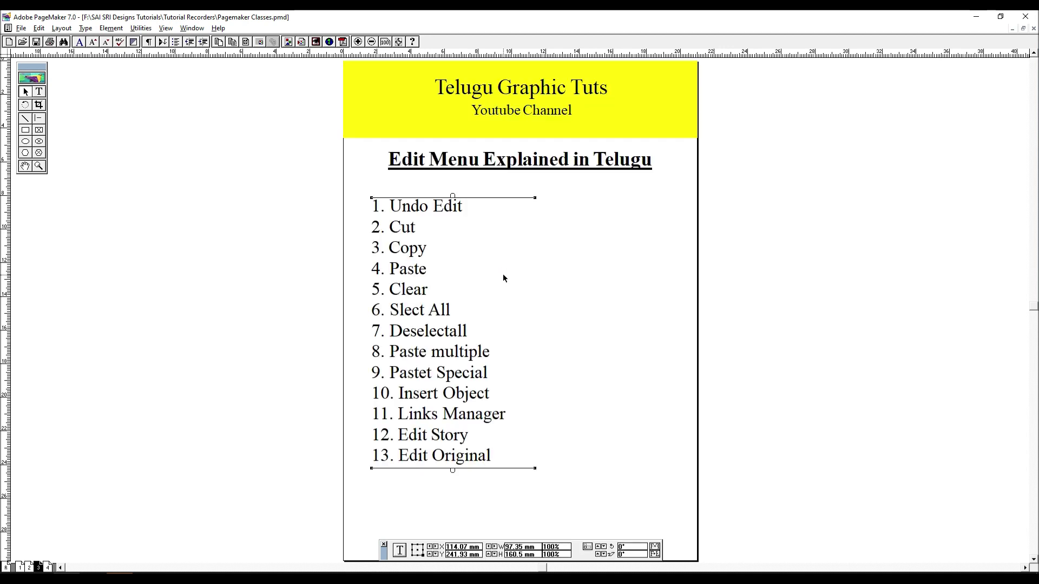
click(39, 29)
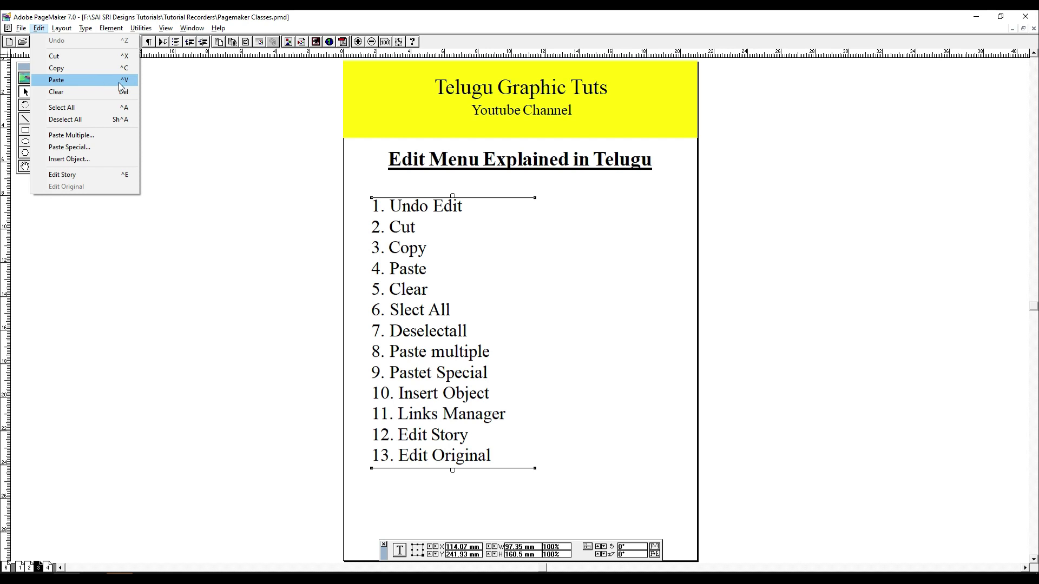
click(511, 299)
Remove the selected list from page 3 with the Clear command and undo the clear
click(39, 28)
click(79, 92)
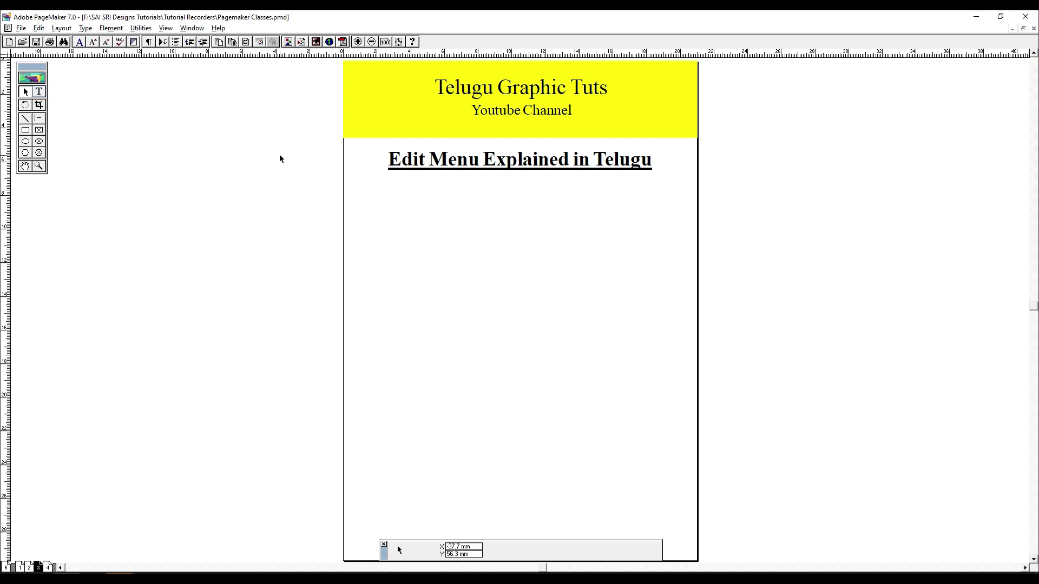
key(ctrl+z)
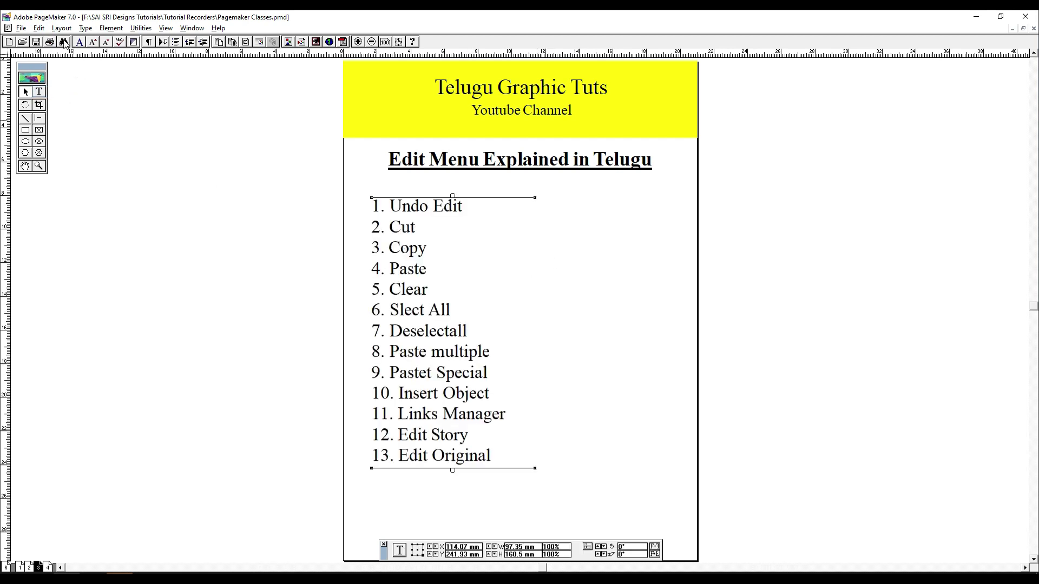
click(39, 29)
mouse_move(59, 32)
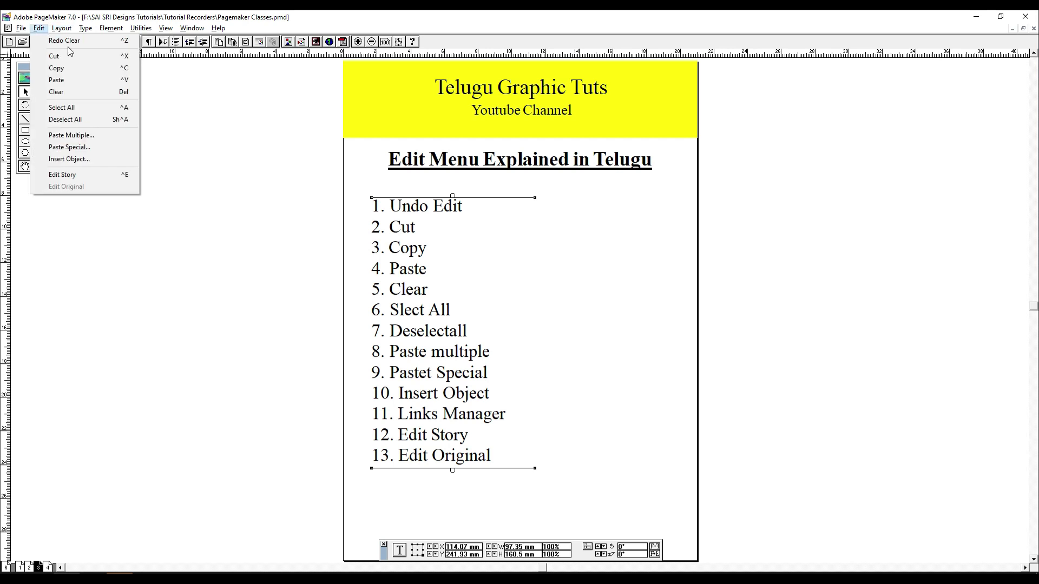
click(542, 378)
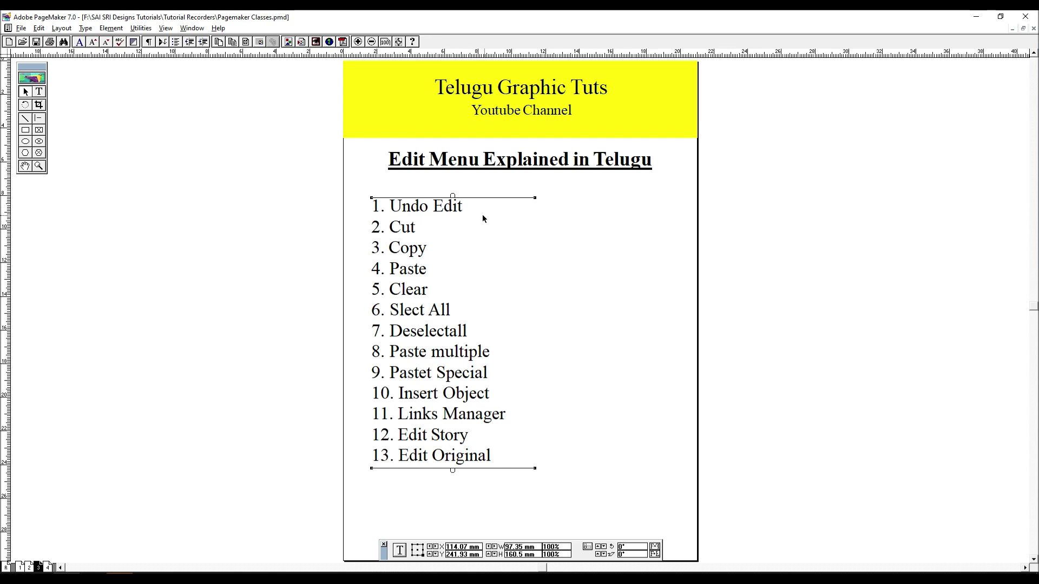
Delete the numbered list text block from page 3 once more and undo the deletion
click(34, 28)
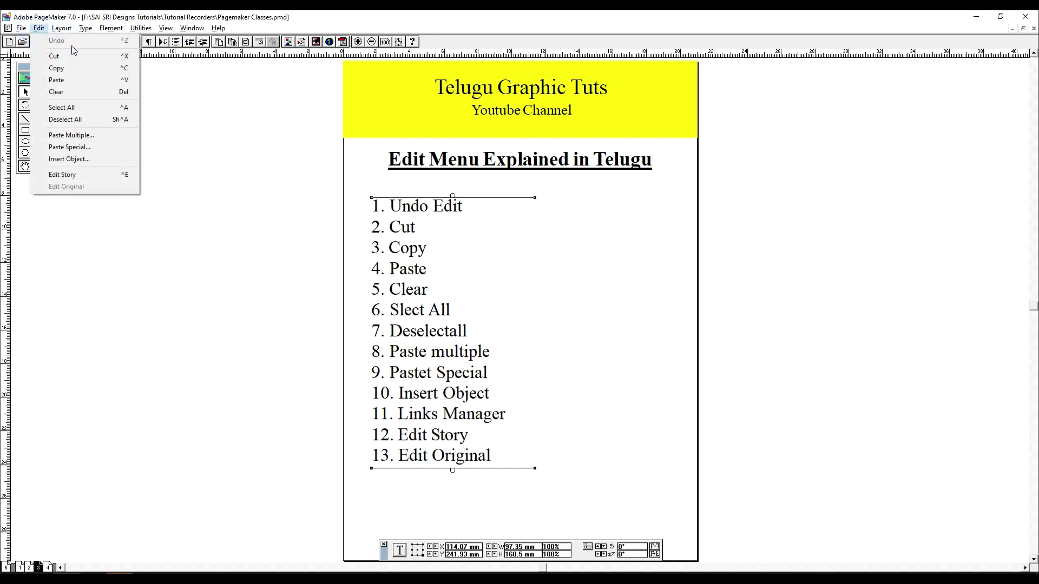
click(507, 288)
click(468, 274)
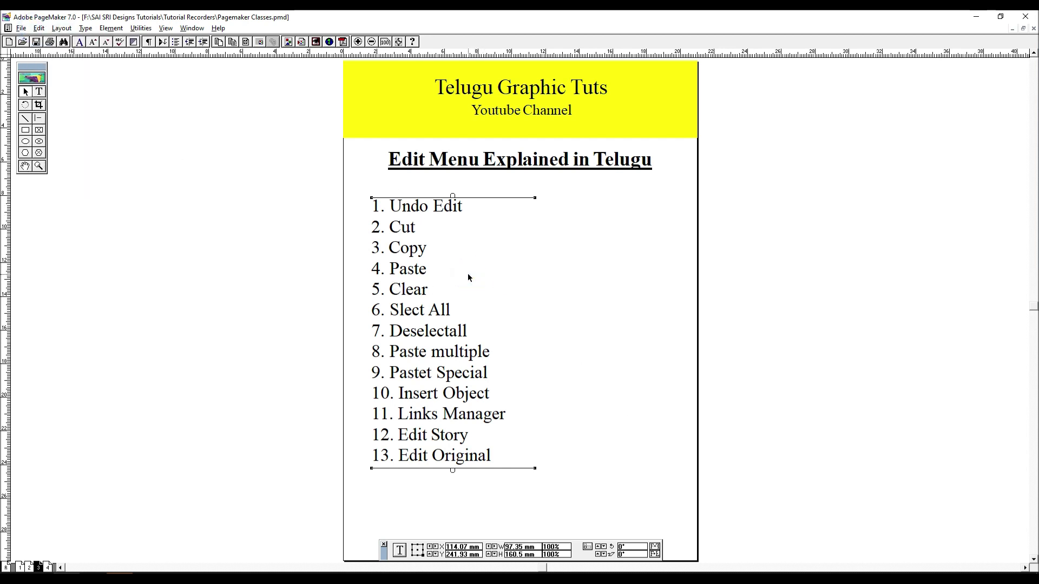
key(Delete)
click(39, 28)
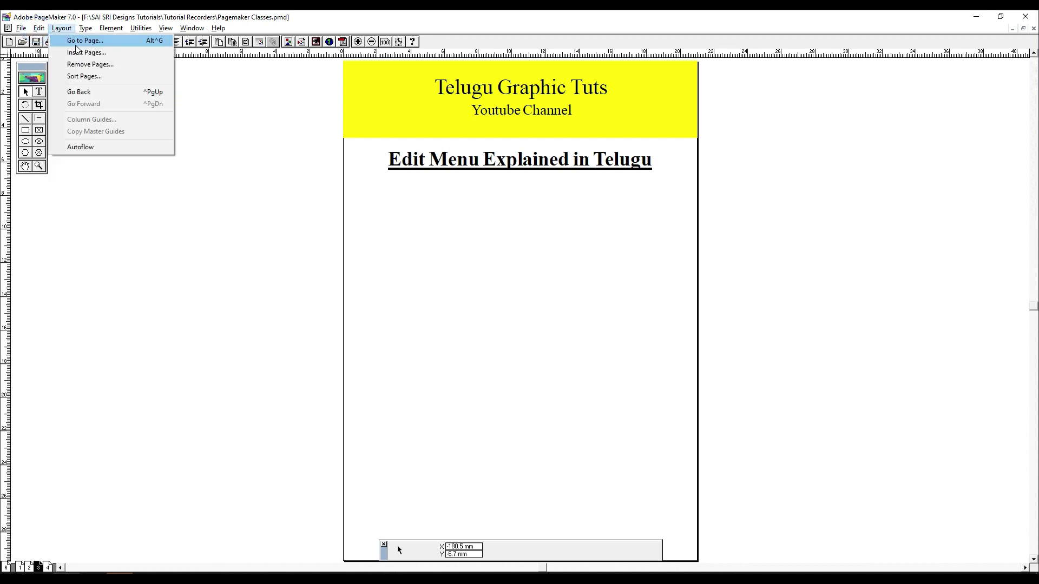
click(57, 41)
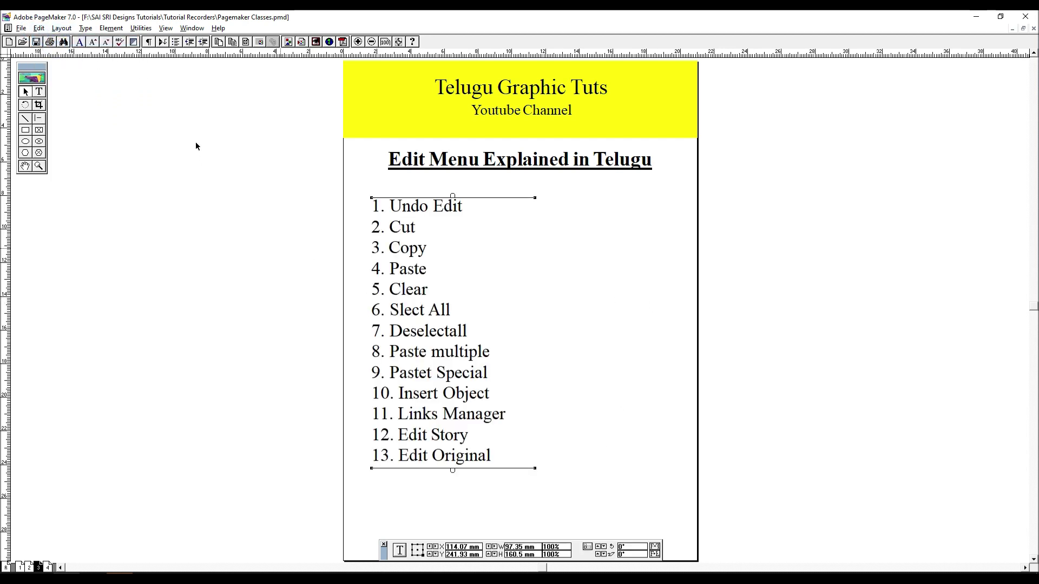
Redo the clearing of the list, undo it again, and deselect the text block
click(36, 28)
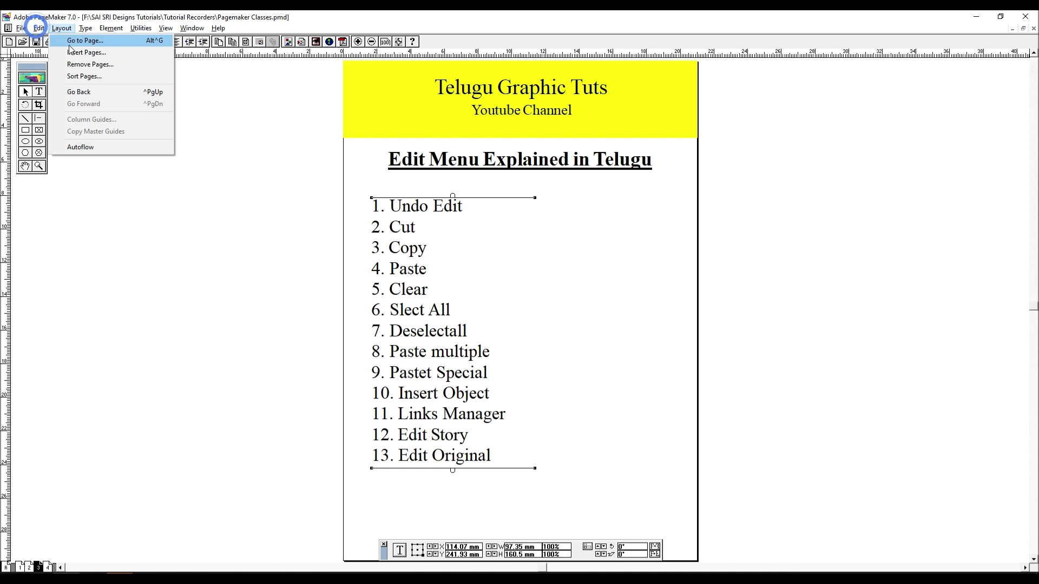
click(60, 40)
key(ctrl+z)
click(571, 351)
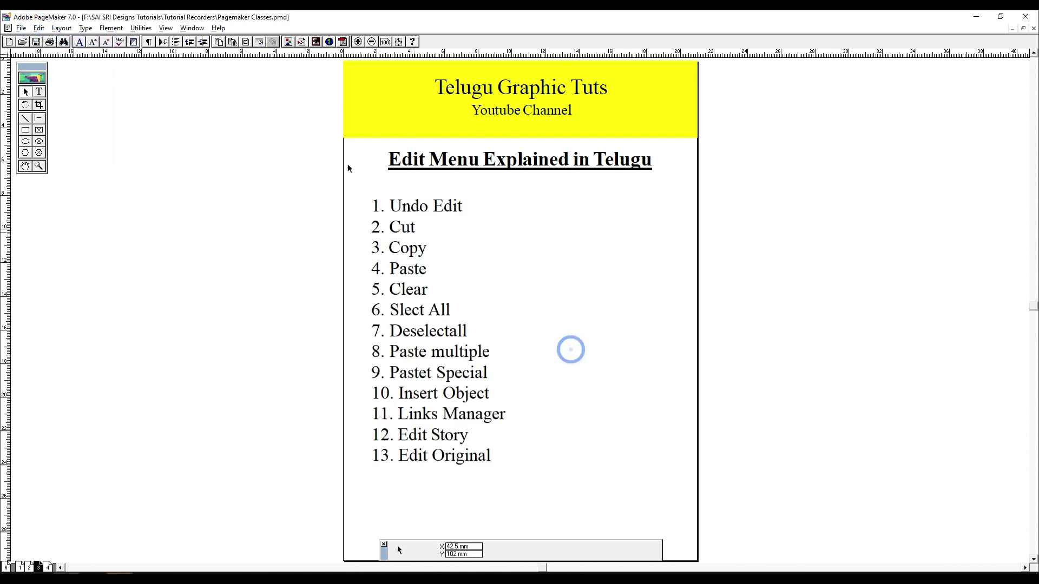
Select all the text in the numbered list with the Text tool and apply Deselect All
click(40, 29)
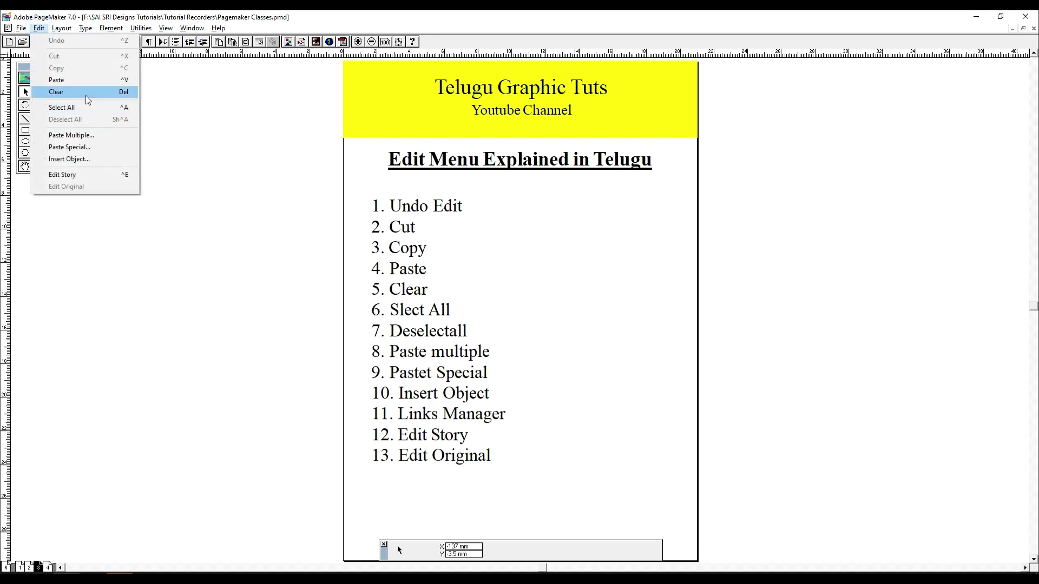
click(499, 247)
click(38, 93)
click(423, 309)
key(ctrl+a)
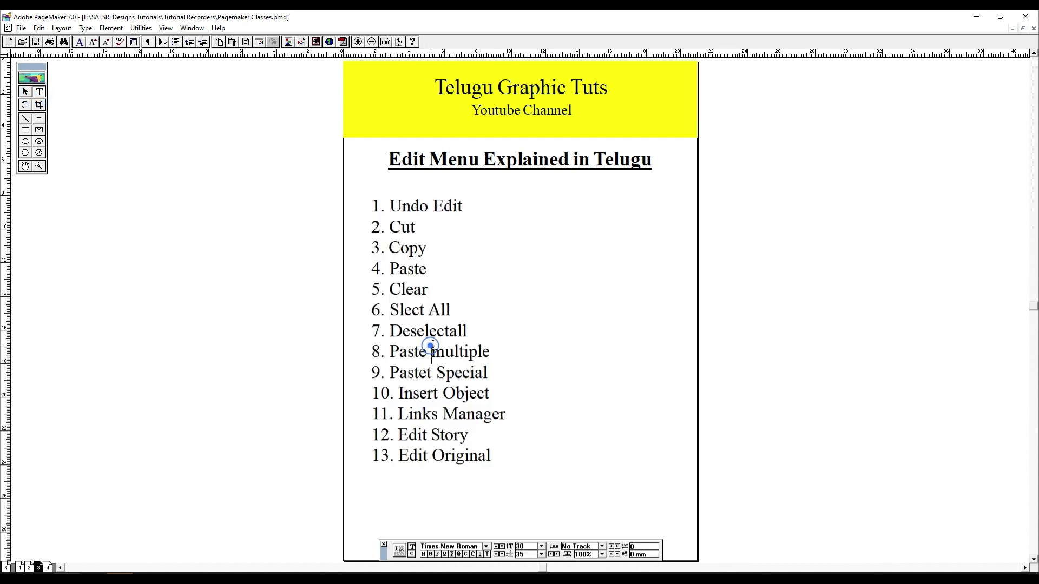
click(39, 28)
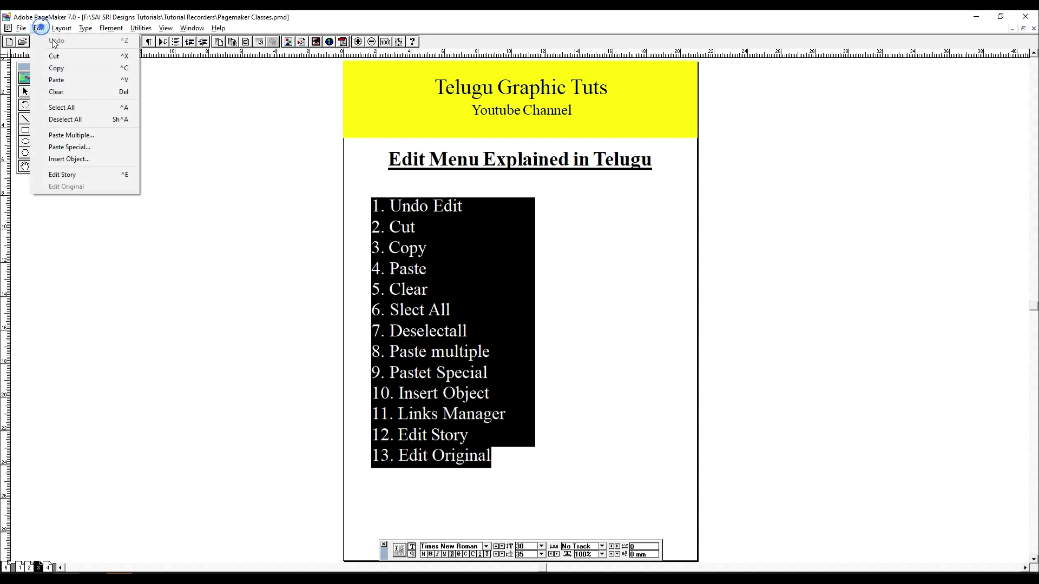
click(90, 119)
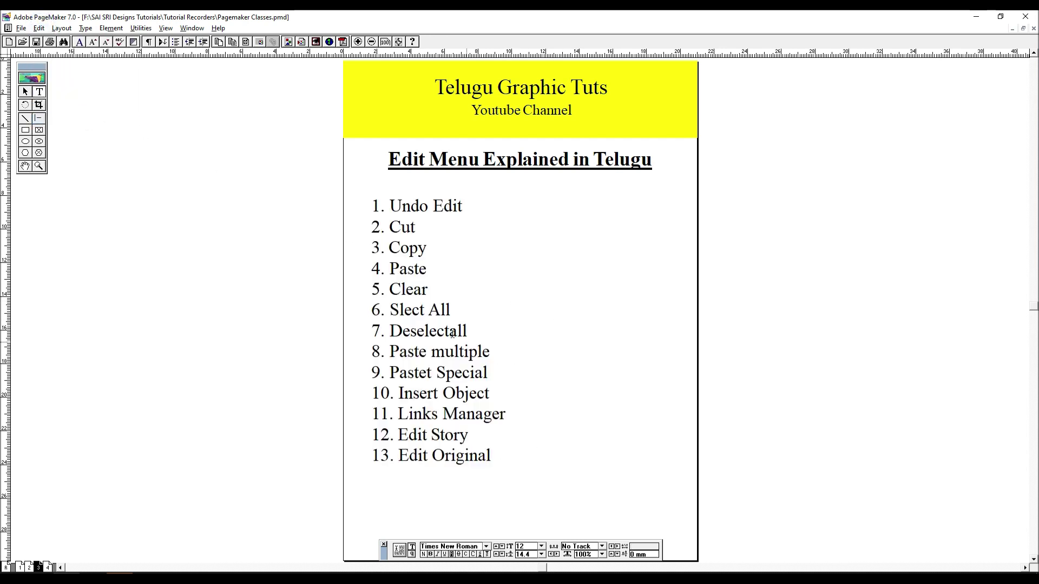
Place the text cursor in the "Deselectall" item, select all the list text, and release the selection
key(ctrl+a)
click(429, 331)
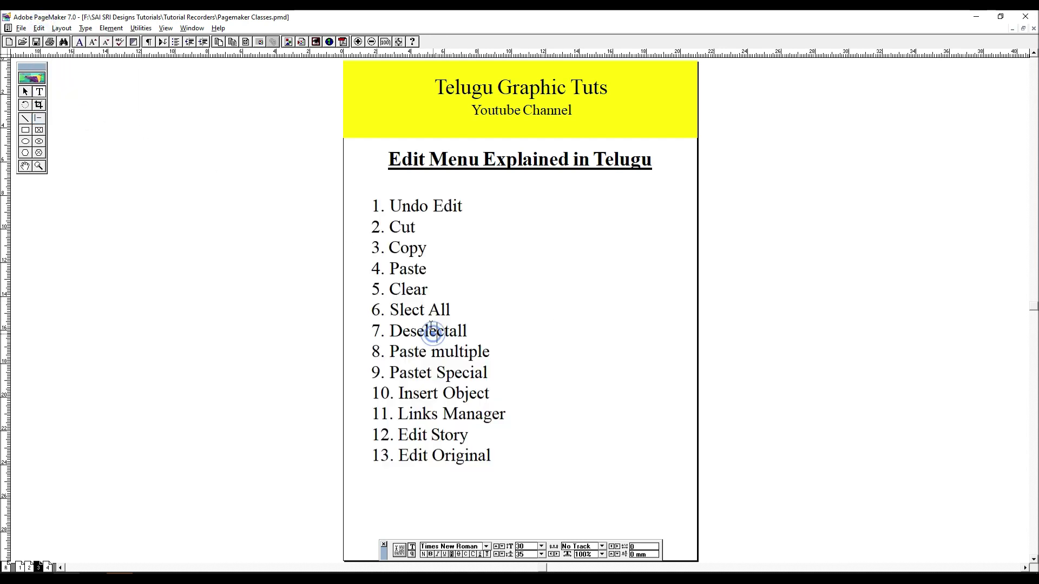
key(ctrl+a)
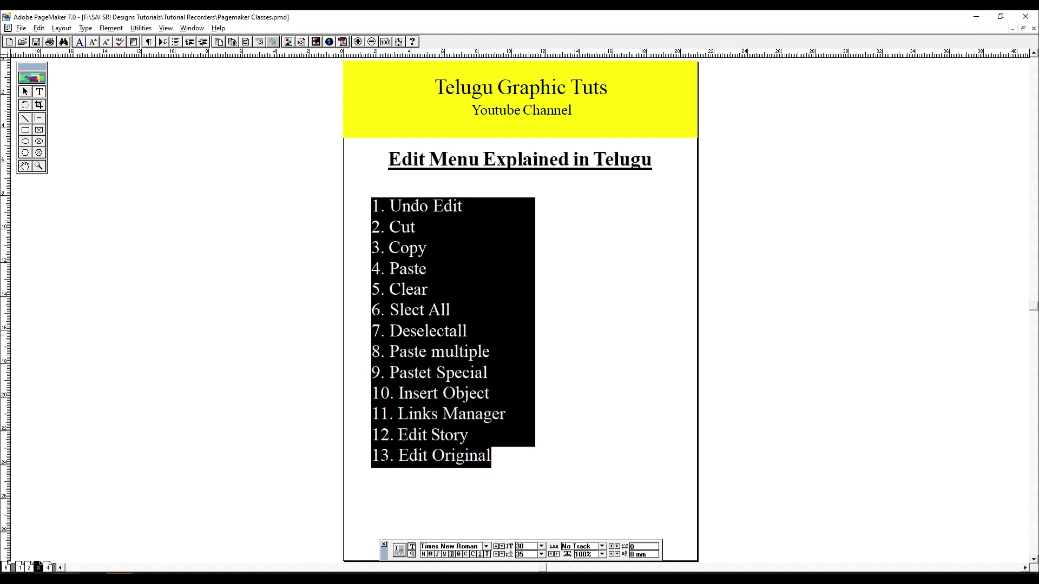
click(440, 333)
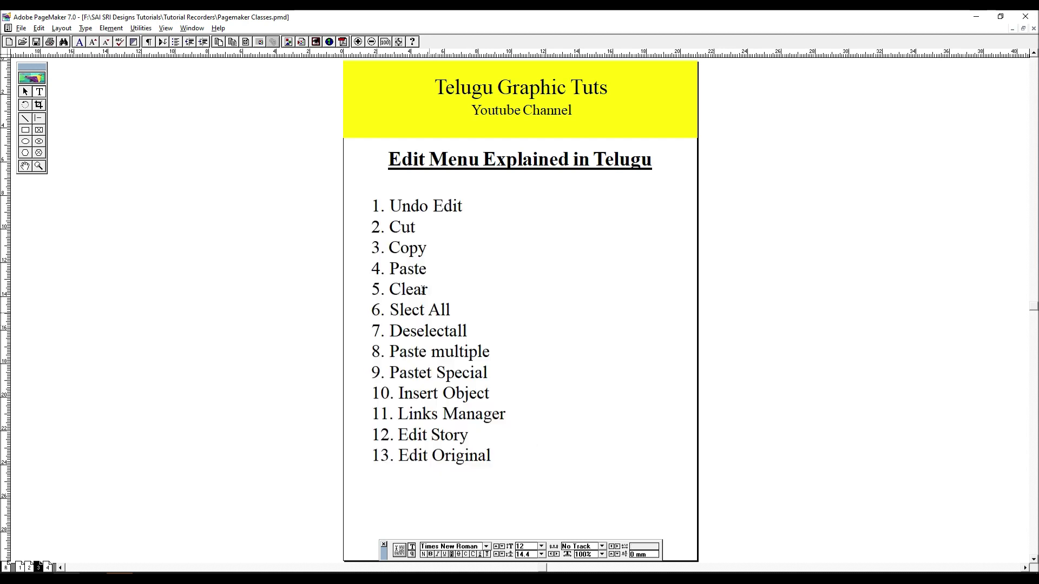
click(39, 28)
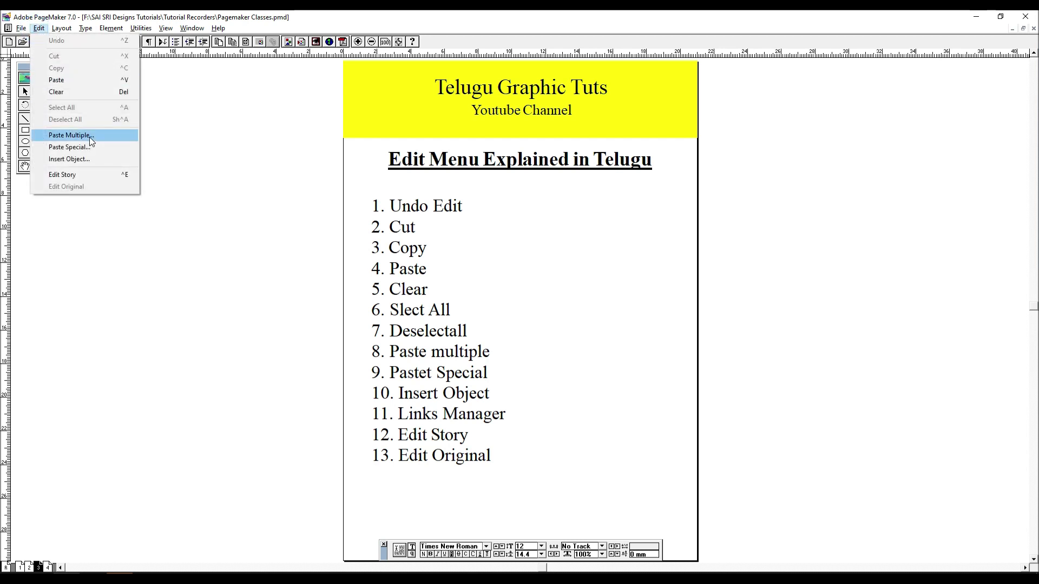
click(592, 286)
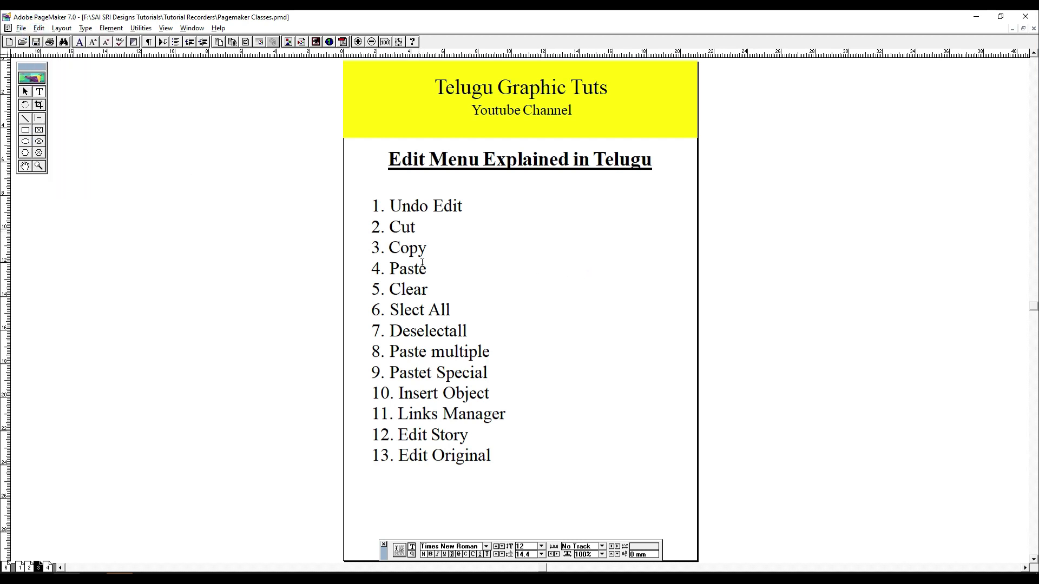
Draw a horizontal line about 202 mm long beneath the "Edit Menu Explained in Telugu" heading with the constrained-line tool
click(26, 92)
click(487, 267)
key(ctrl+1)
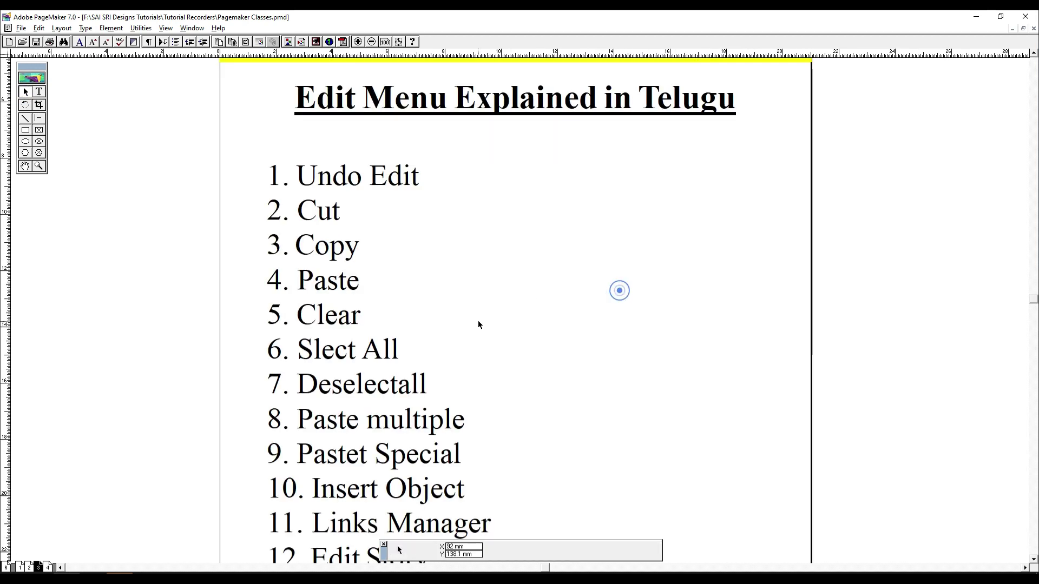
drag(714, 283, 743, 174)
scroll(690, 320, up, 3)
click(571, 260)
drag(572, 261, 572, 244)
click(39, 121)
drag(218, 275, 788, 275)
Set the new line's stroke to 1pt
key(ctrl+u)
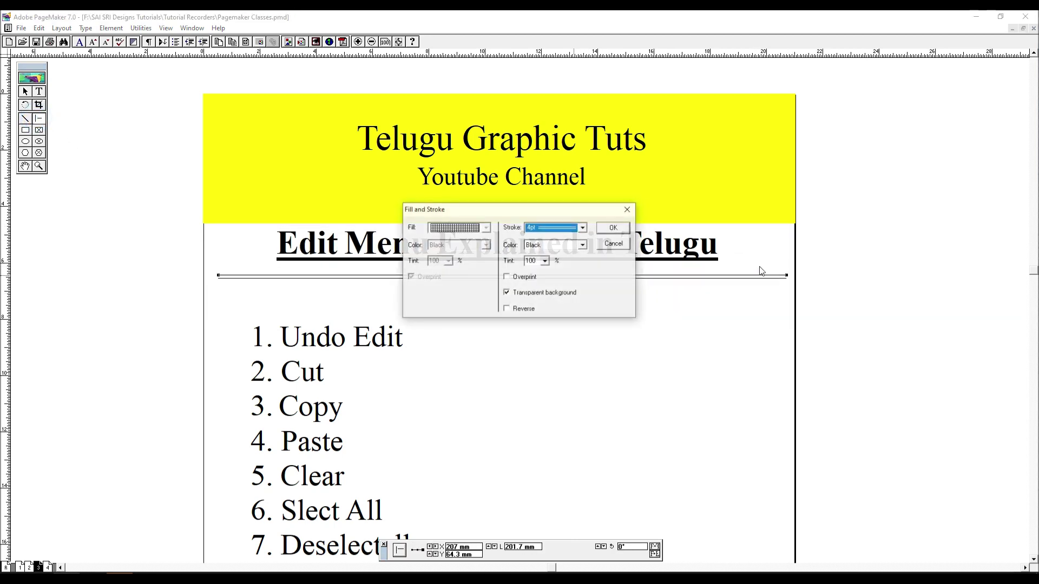
click(552, 227)
scroll(556, 252, down, 1)
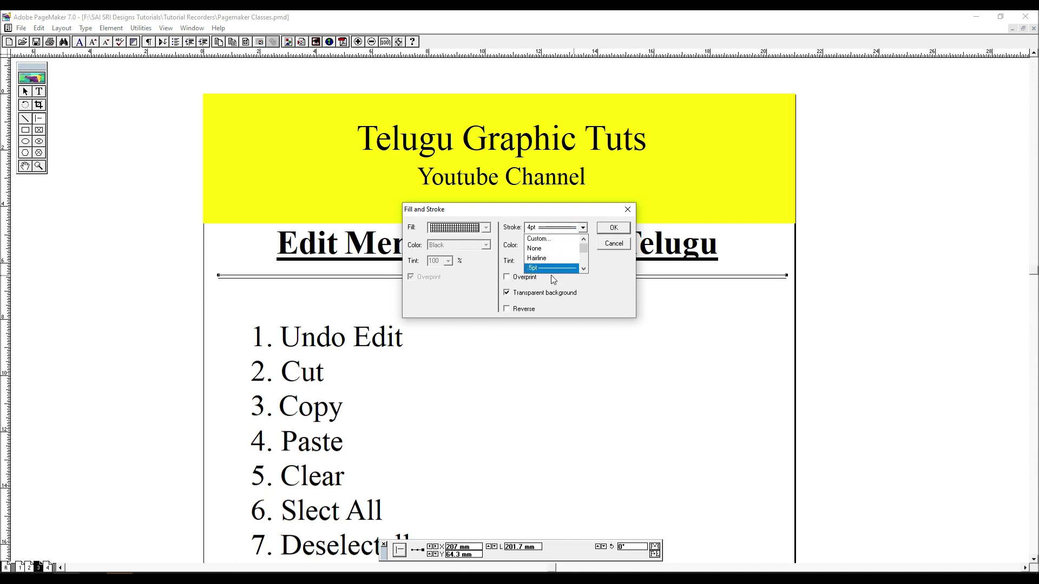
click(544, 248)
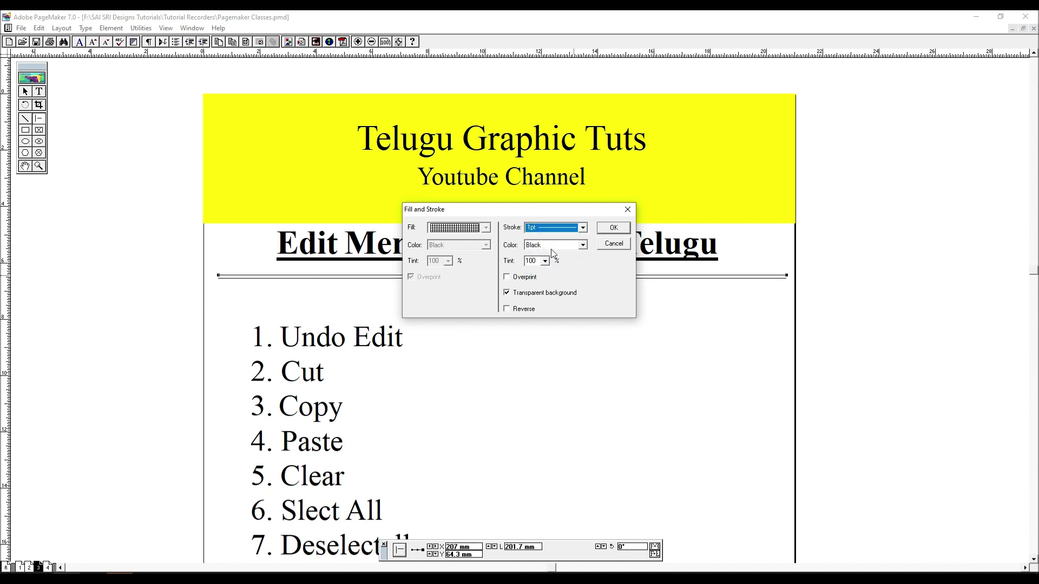
click(464, 226)
click(464, 227)
click(614, 227)
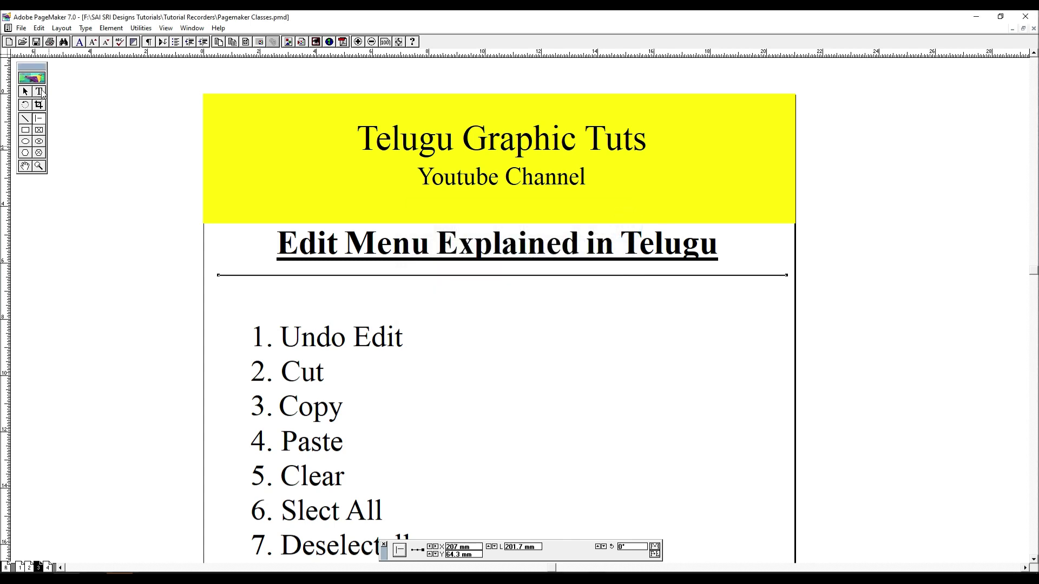
Copy the line and use Paste Multiple to create 10 copies with a 1 mm horizontal offset and 0 mm vertical offset
click(39, 27)
click(106, 140)
key(Tab)
key(Tab)
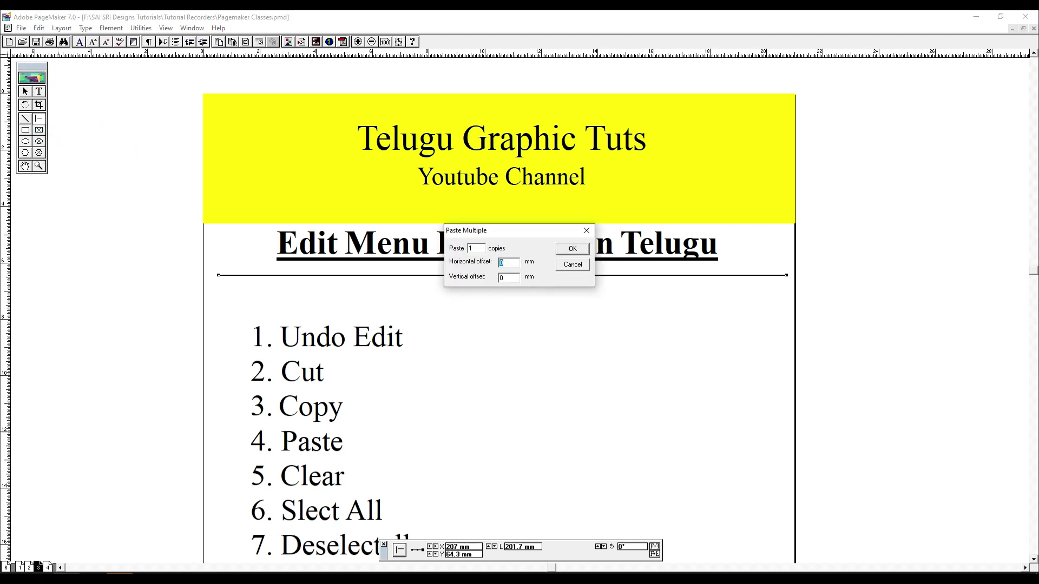
key(Return)
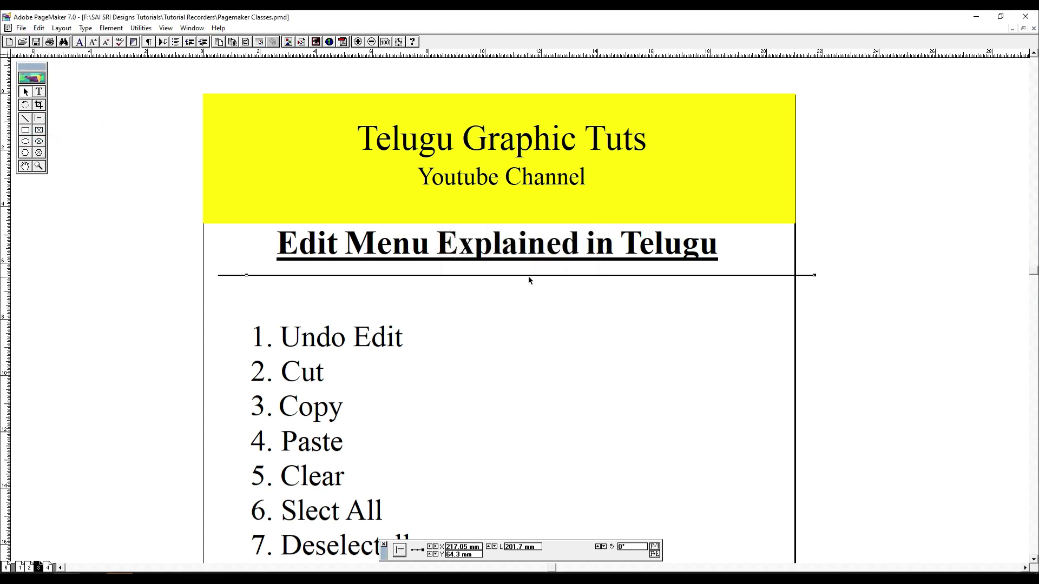
Delete the line and all its horizontally offset copies beneath the heading
drag(931, 294, 215, 269)
key(Delete)
mouse_move(870, 297)
mouse_down()
mouse_move(696, 267)
mouse_move(219, 270)
mouse_move(746, 297)
mouse_move(777, 310)
mouse_up()
key(Delete)
Draw a new horizontal line about 195 mm long beneath the heading and change its stroke to a thin single line
click(39, 118)
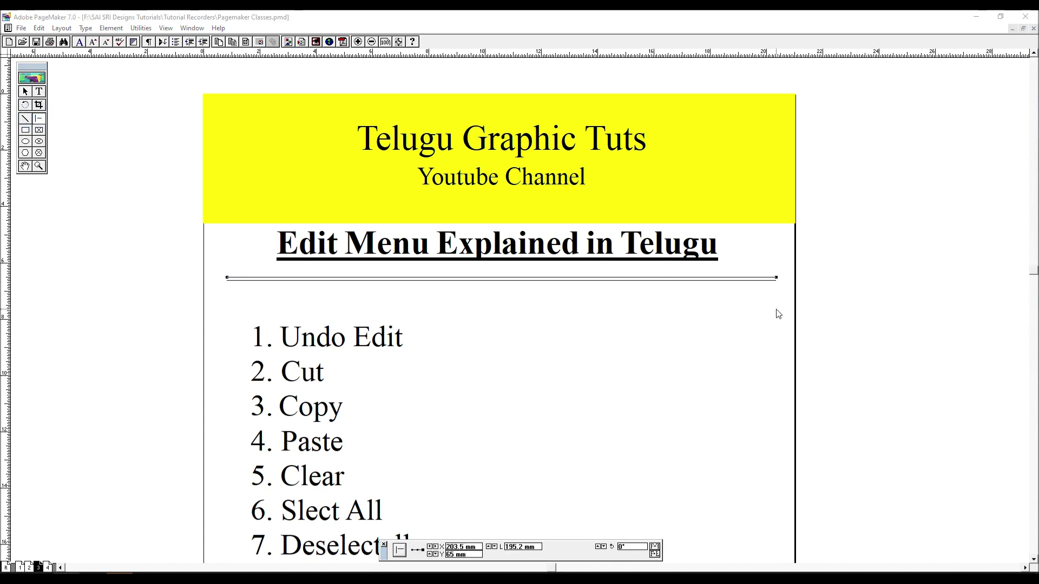
key(ctrl+u)
key(Down)
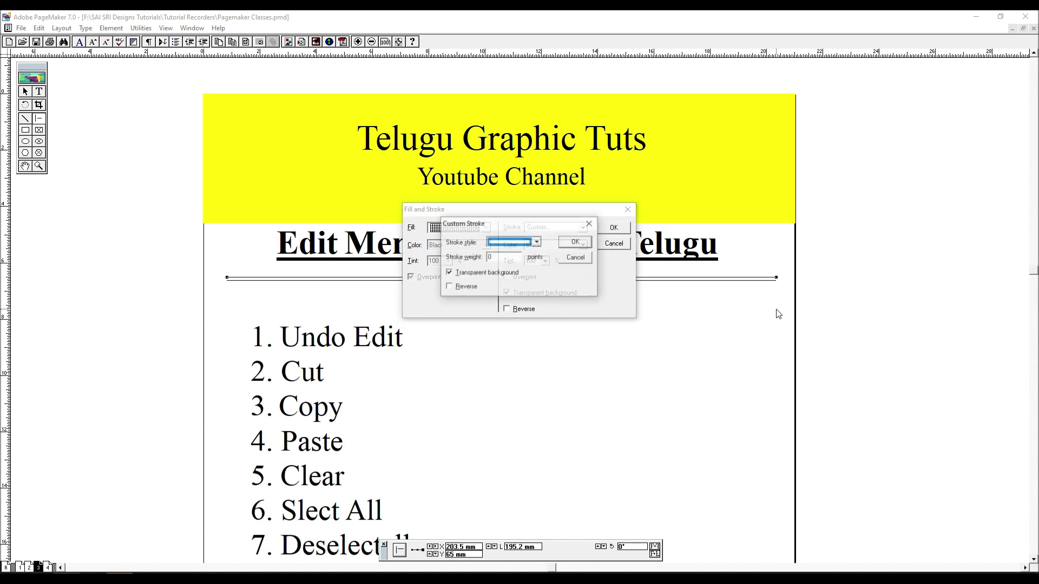
key(Down)
key(Escape)
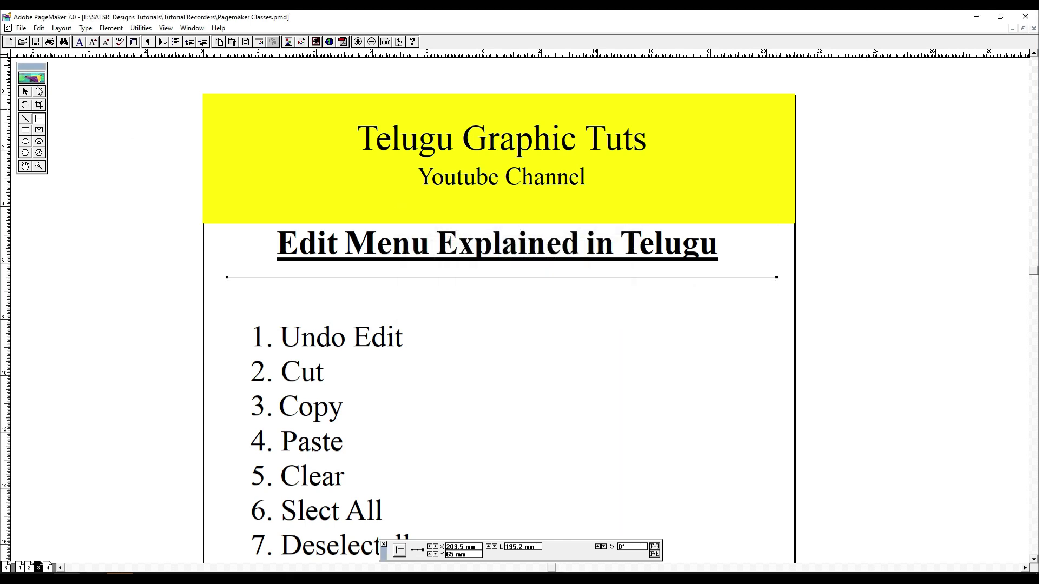
Use Paste Multiple to create 10 copies of the line with a 0 mm horizontal offset and 1 mm vertical offset
click(39, 28)
click(93, 135)
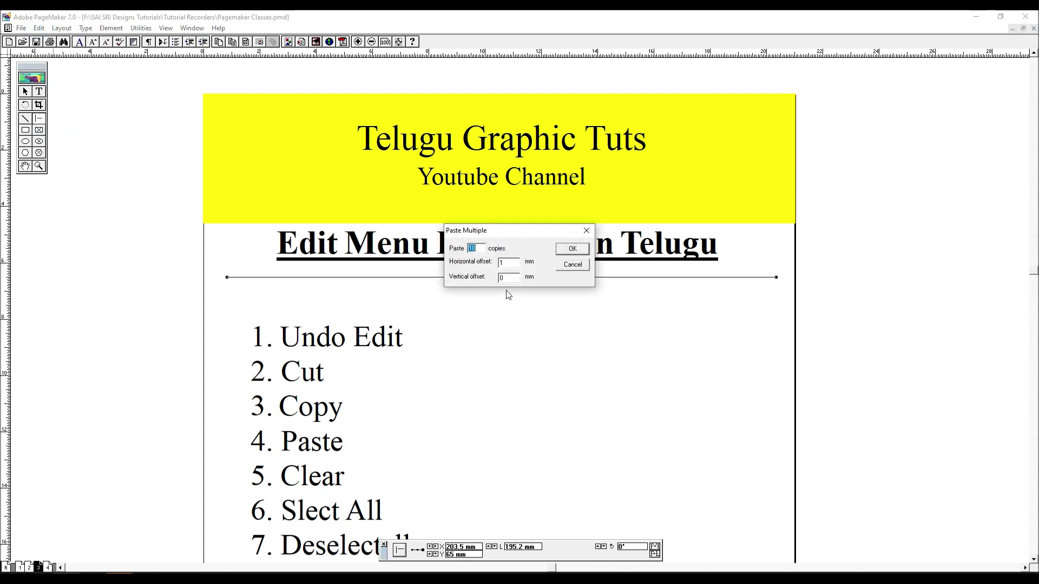
double_click(511, 264)
text(0)
key(Tab)
text(1)
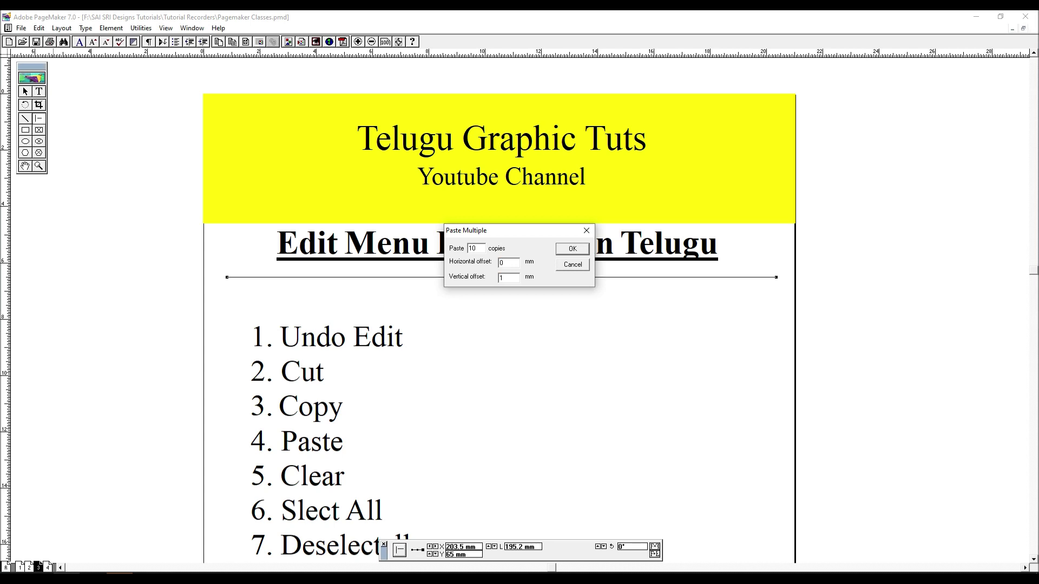
key(Return)
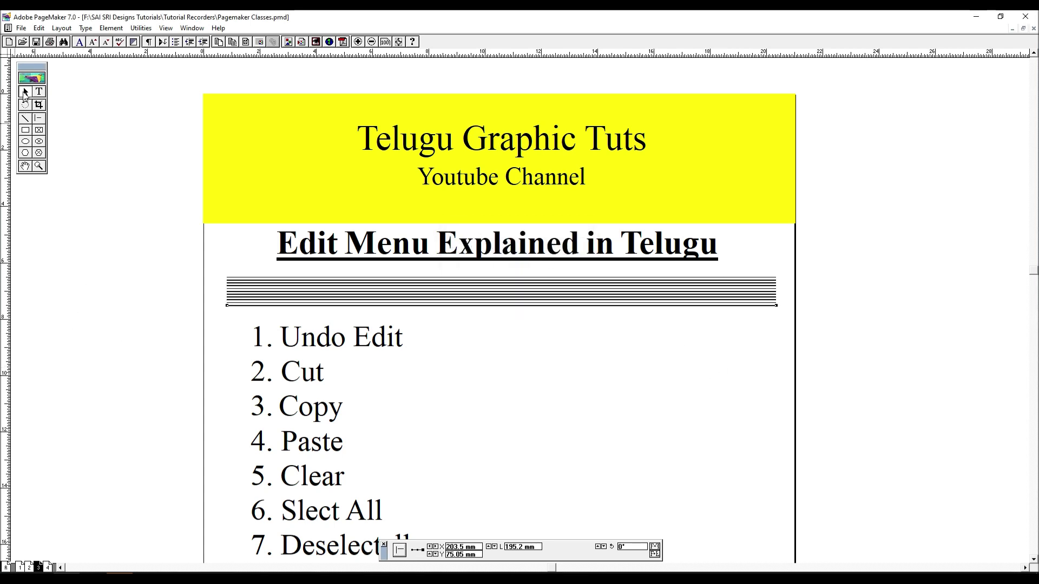
Select the whole stack of lines and nudge it into place between the heading and the numbered list
drag(167, 225, 865, 367)
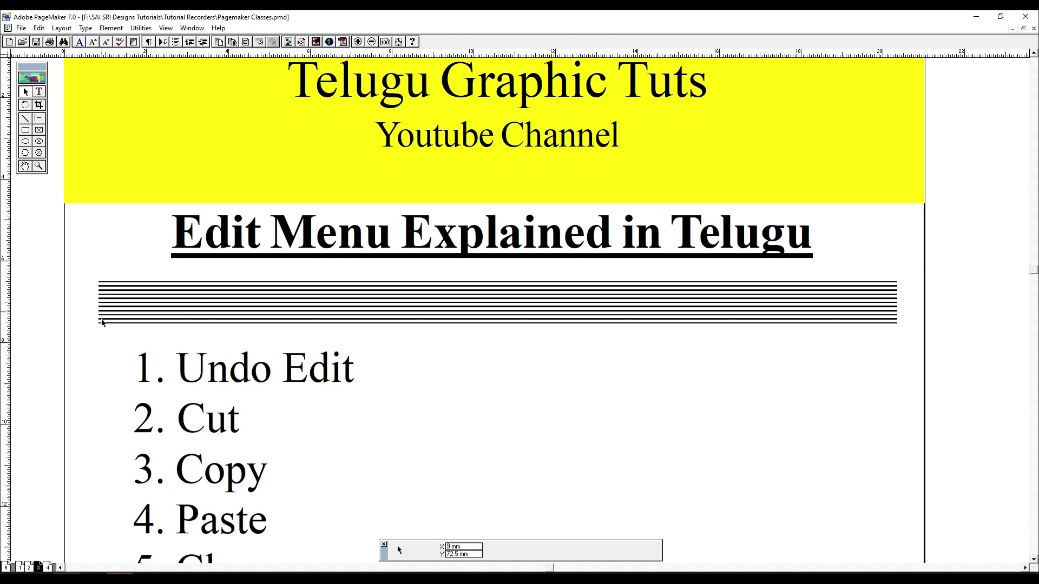
drag(52, 263, 936, 344)
key(ctrl+z)
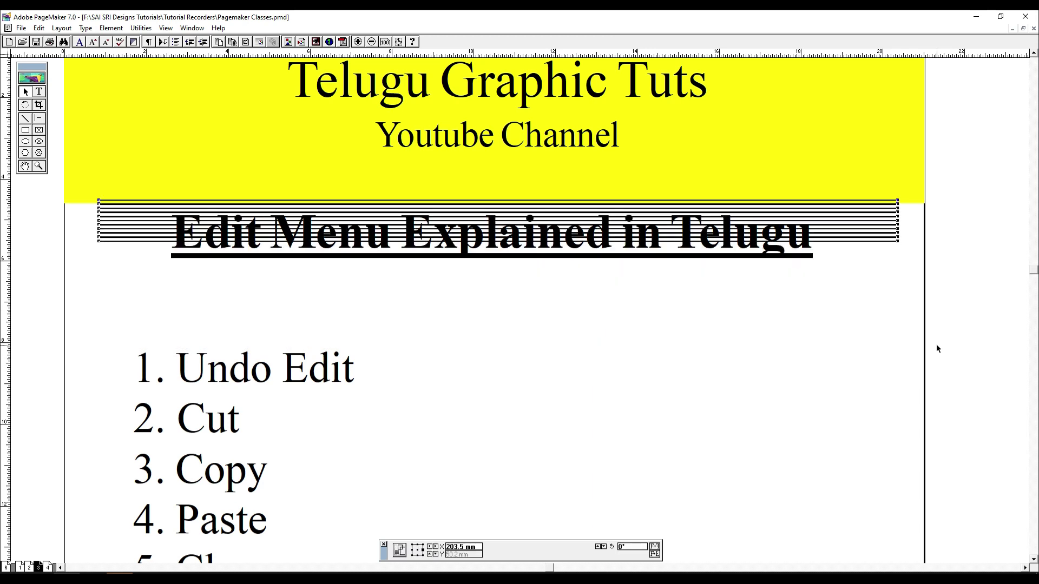
key(Down)
key(Down)
key(Down)
key(Down)
key(Down)
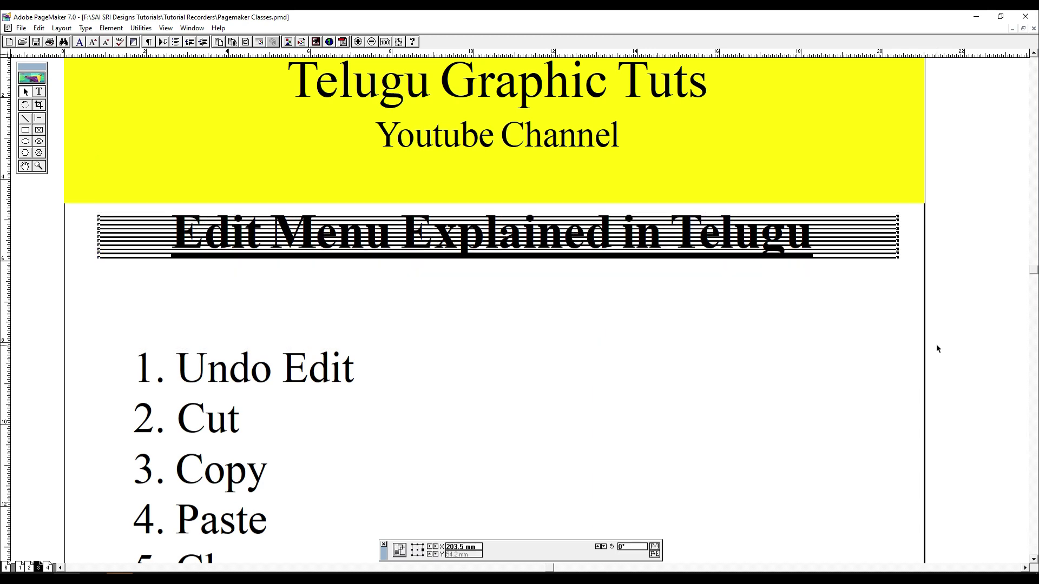
key(Down)
key(Down)
key(Down)
key(Down)
key(Down)
key(Down)
key(Down)
key(Down)
key(Down)
key(Down)
key(Down)
key(Down)
key(Down)
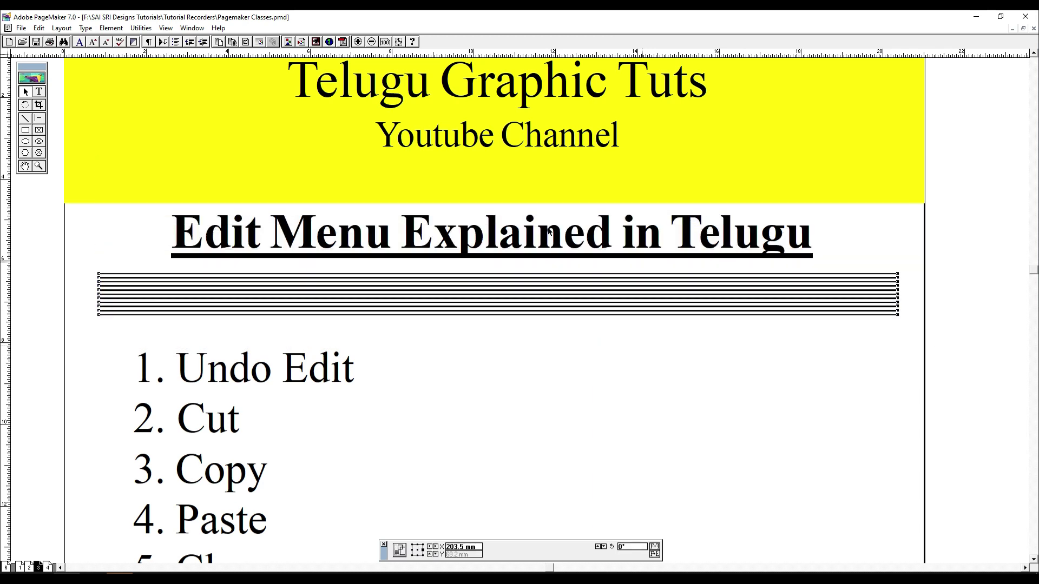
Examine the Paste Special options for the copied line and dismiss them without pasting
click(39, 28)
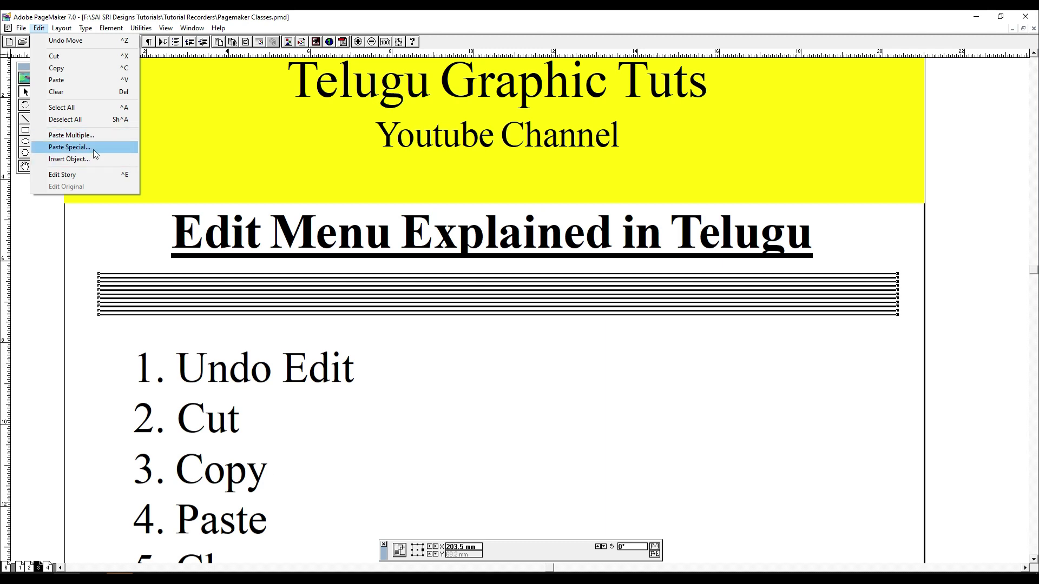
click(70, 147)
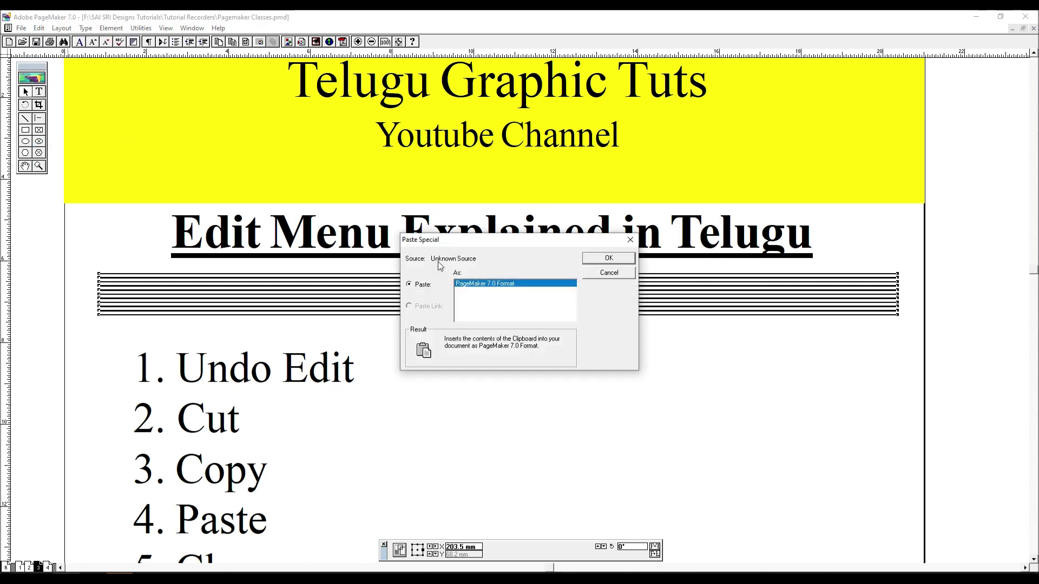
click(608, 273)
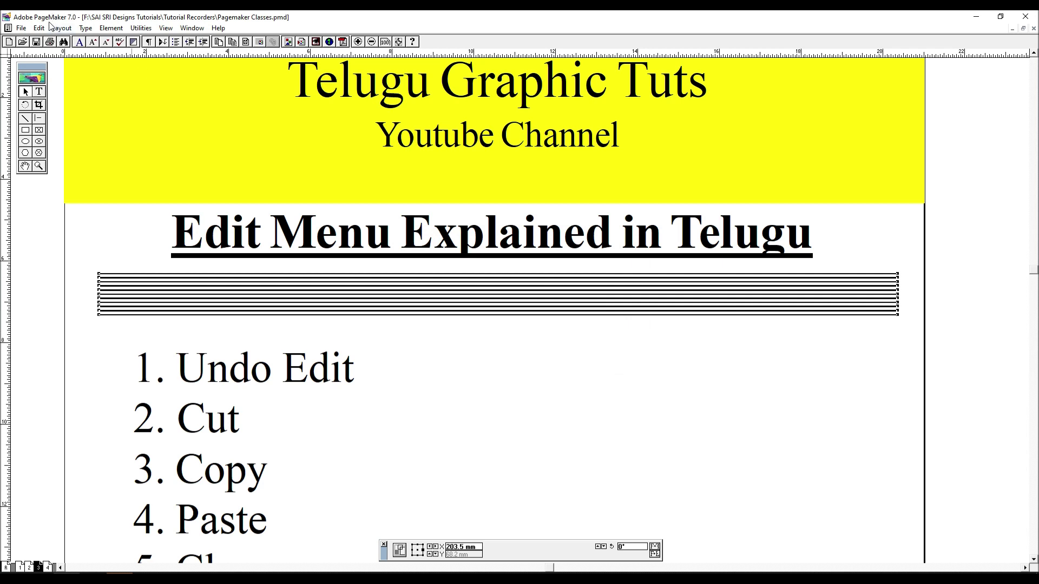
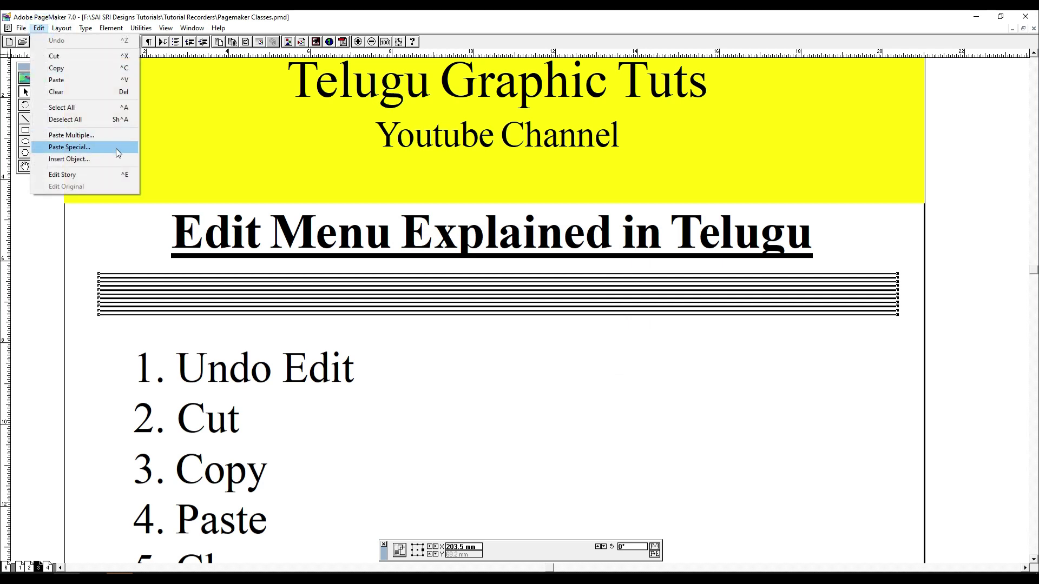
Insert a new Adobe Photoshop Image object into the page with Insert Object
click(115, 158)
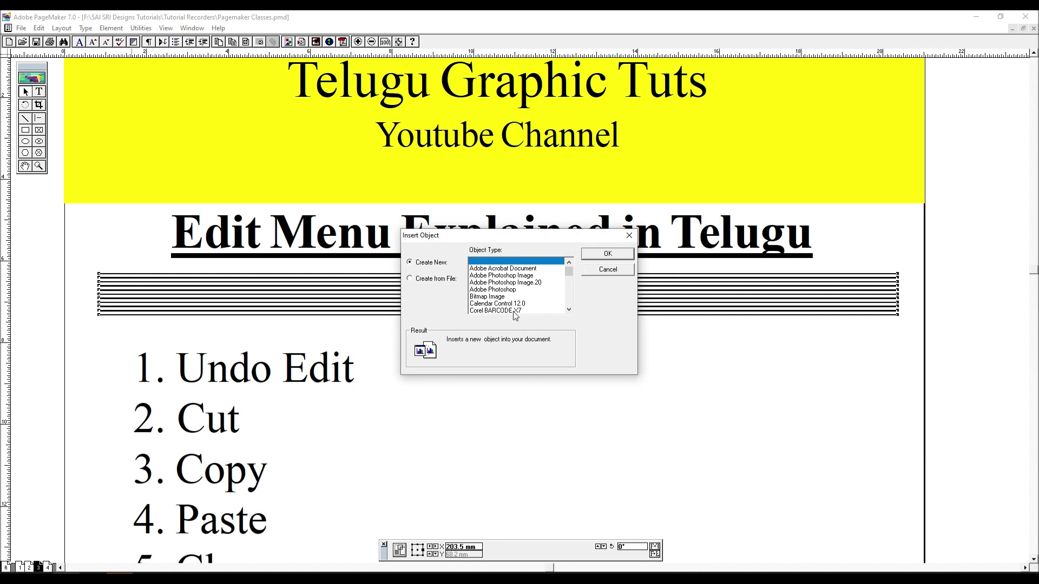
scroll(517, 279, down, 1)
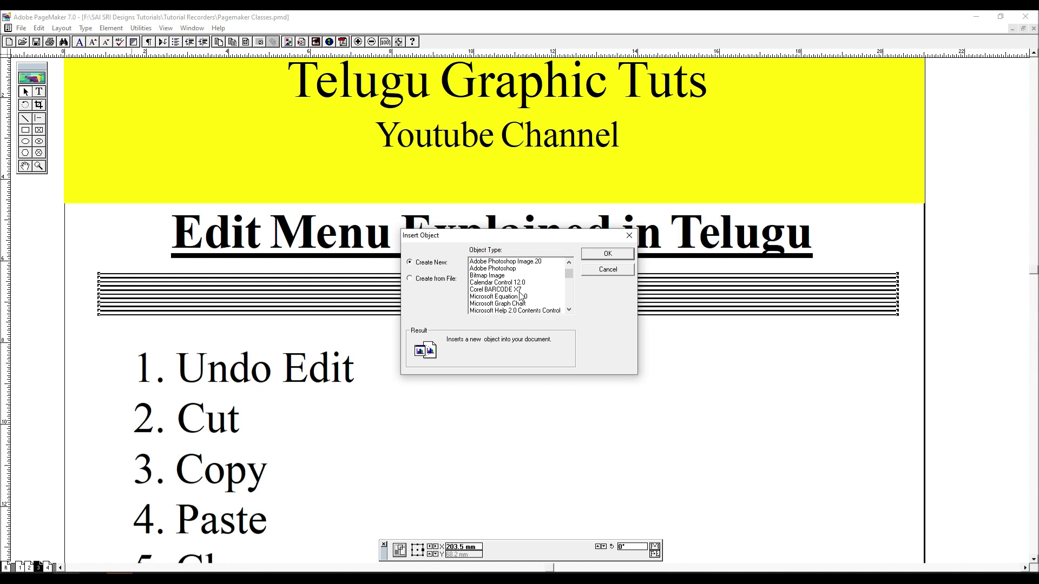
click(517, 283)
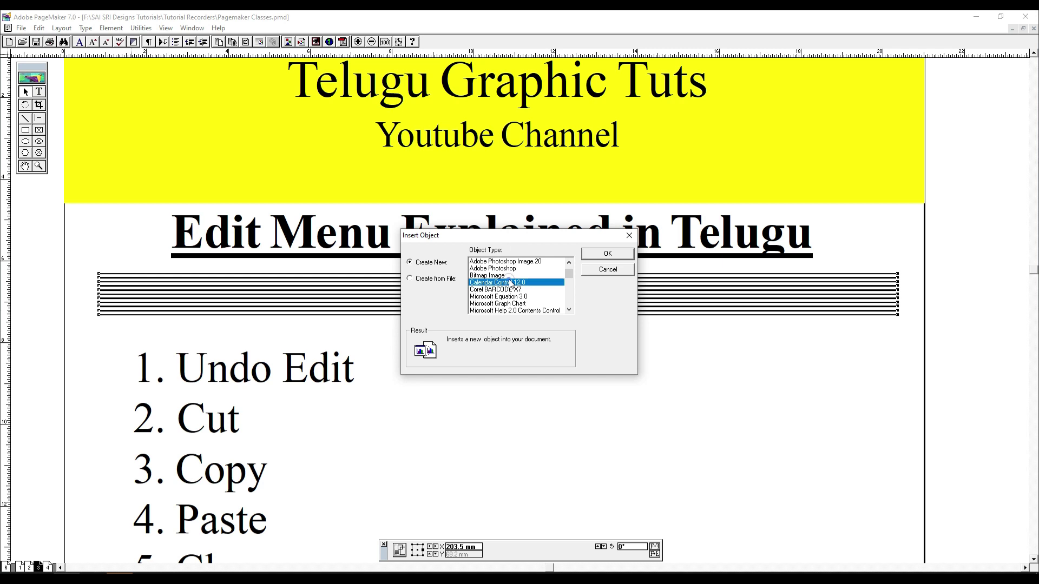
scroll(527, 289, up, 1)
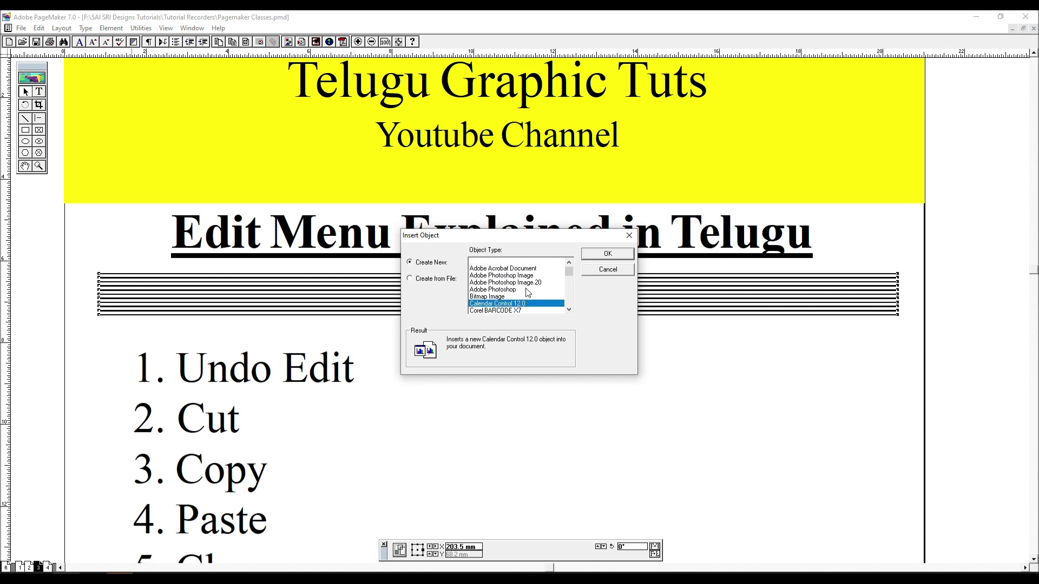
click(521, 276)
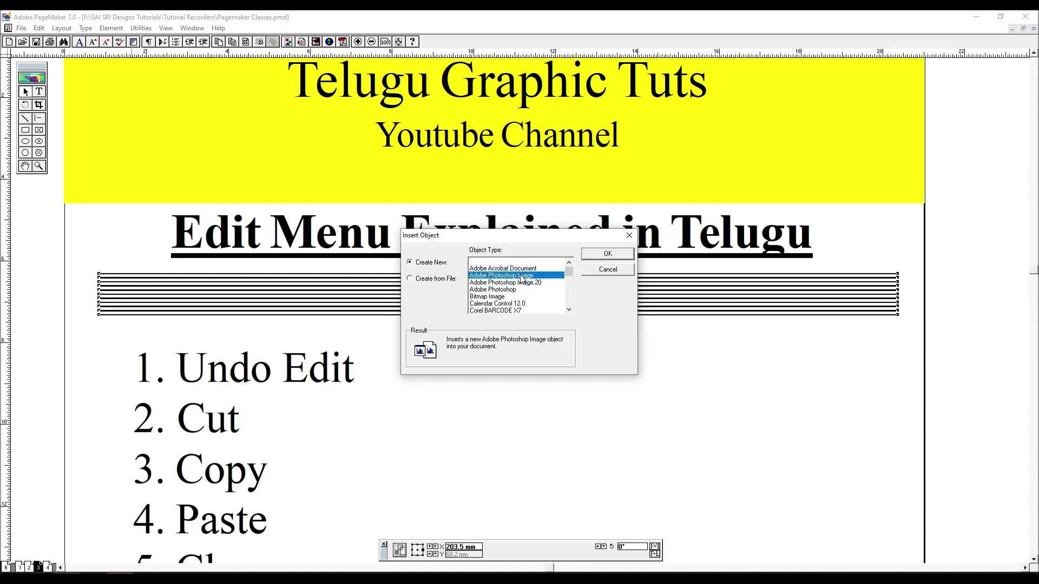
double_click(520, 275)
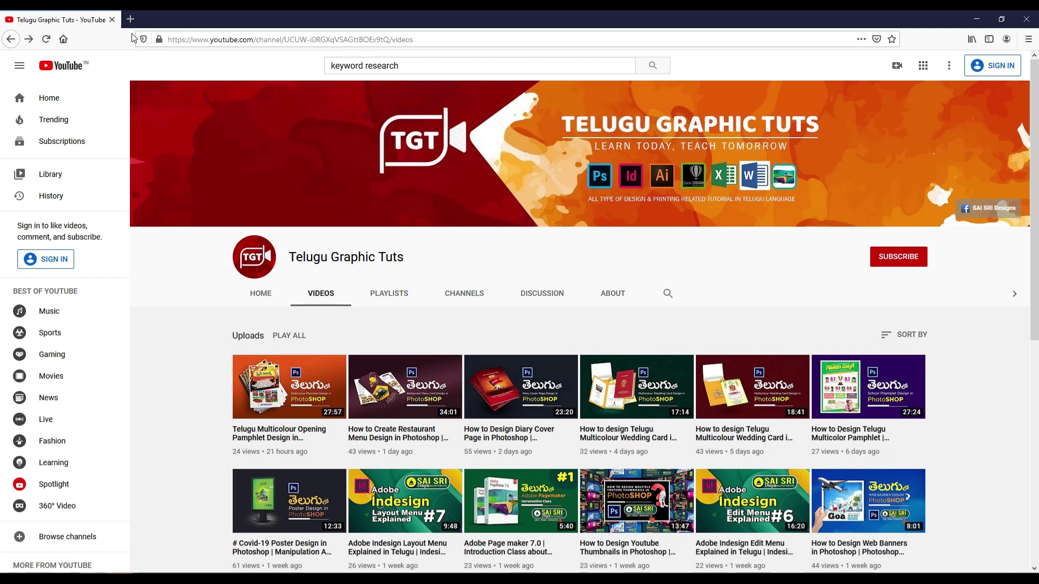
In a new browser tab, search the web for "nature pics"
click(131, 19)
text(natgu)
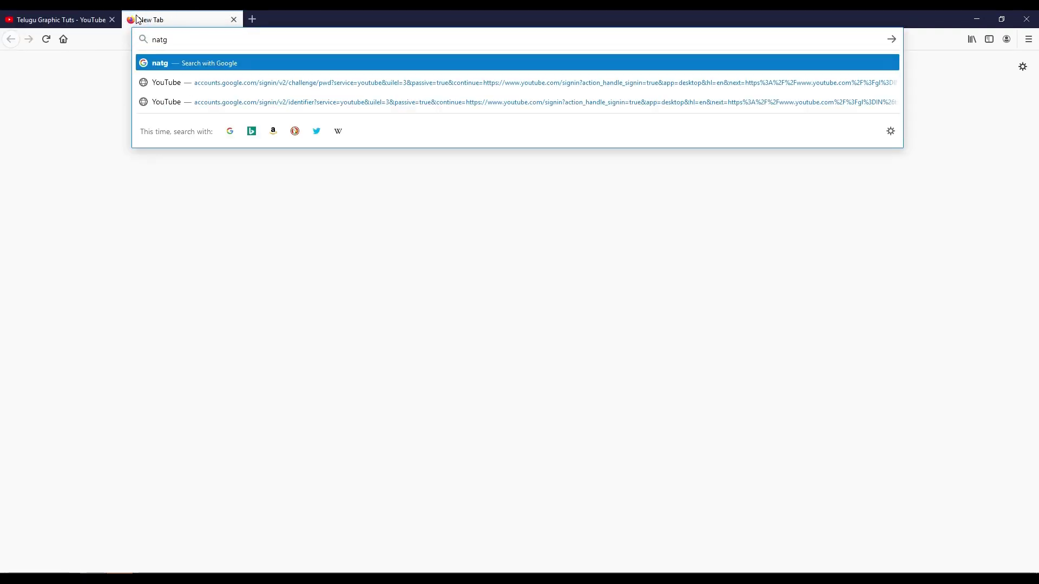
key(BackSpace)
key(BackSpace)
text(ure pics)
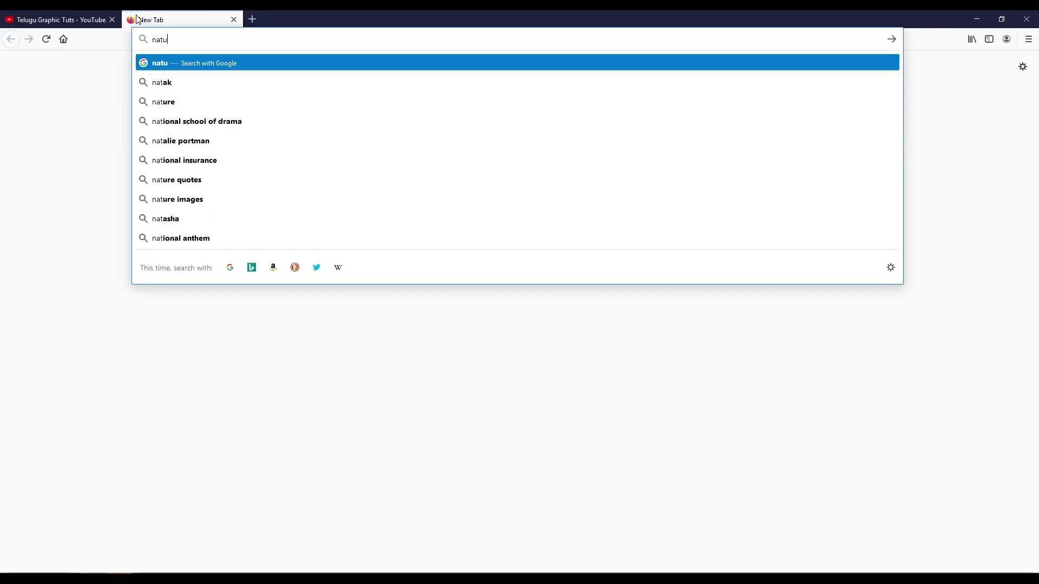
key(Return)
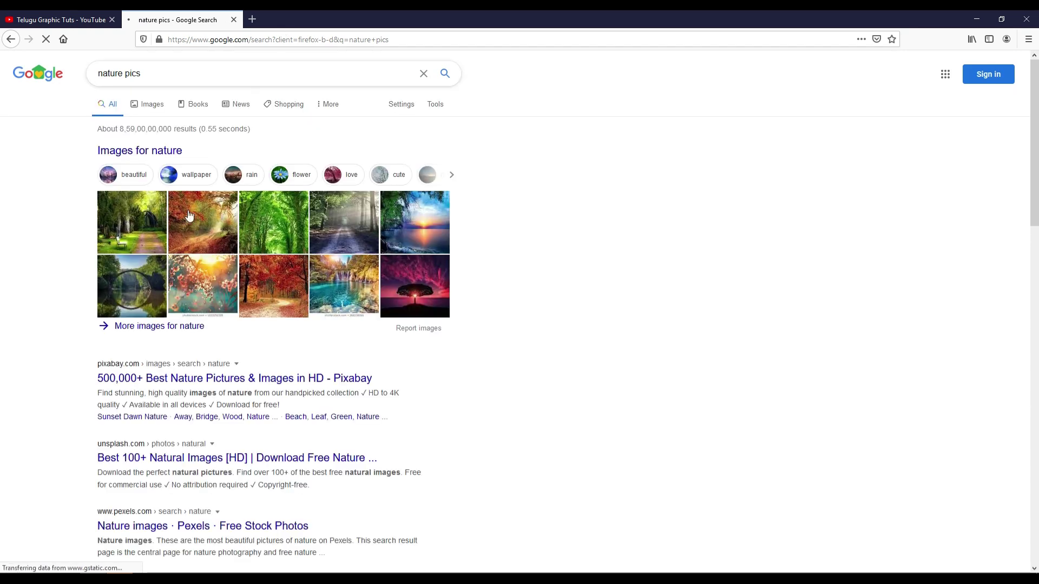
Open the picture of the arched bridge over water from the image results, copy the image, and switch to Photoshop
click(144, 242)
right_click(417, 238)
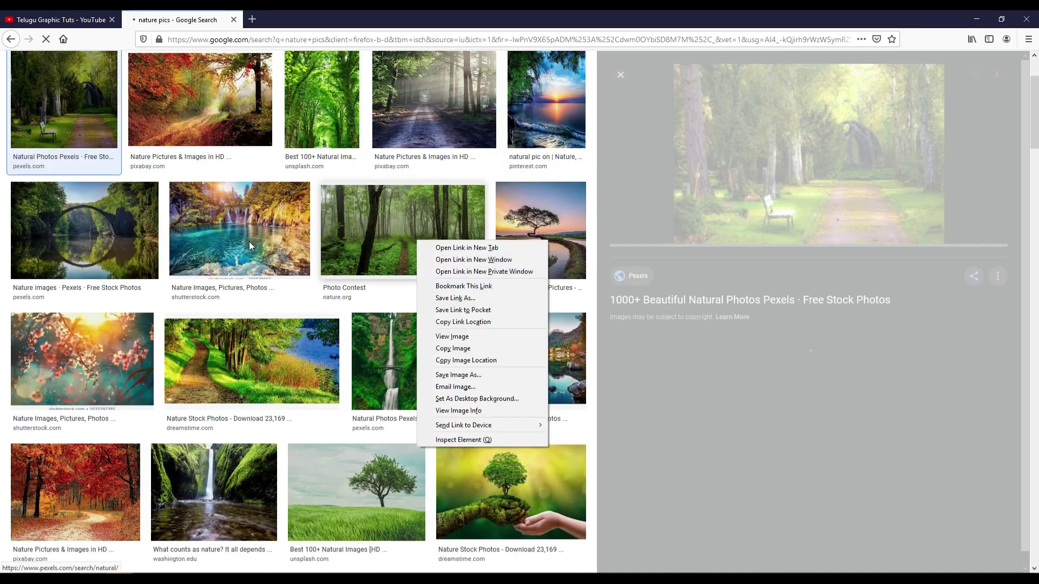
click(84, 230)
right_click(809, 164)
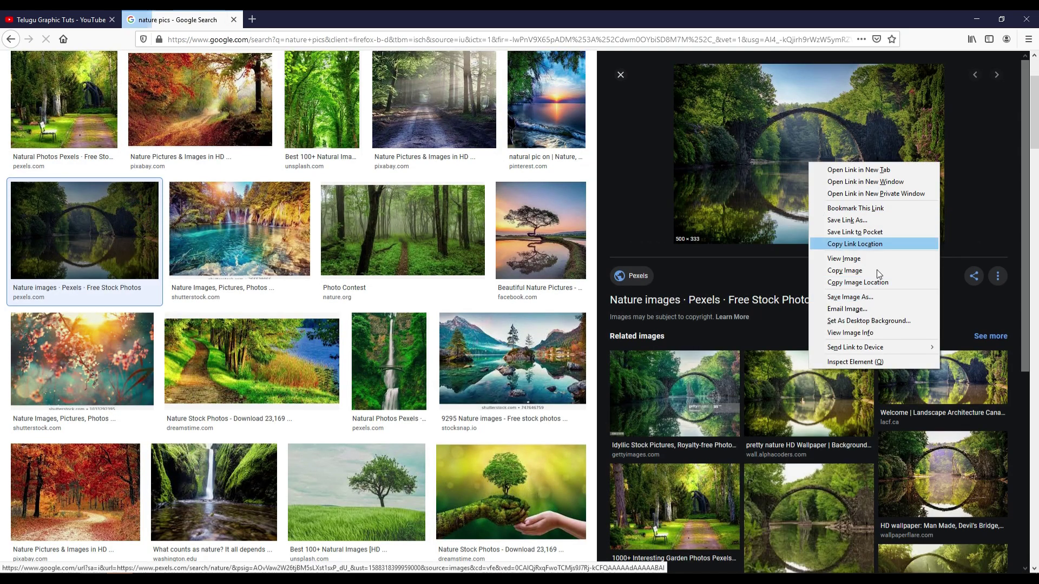
click(855, 270)
key(alt+Tab)
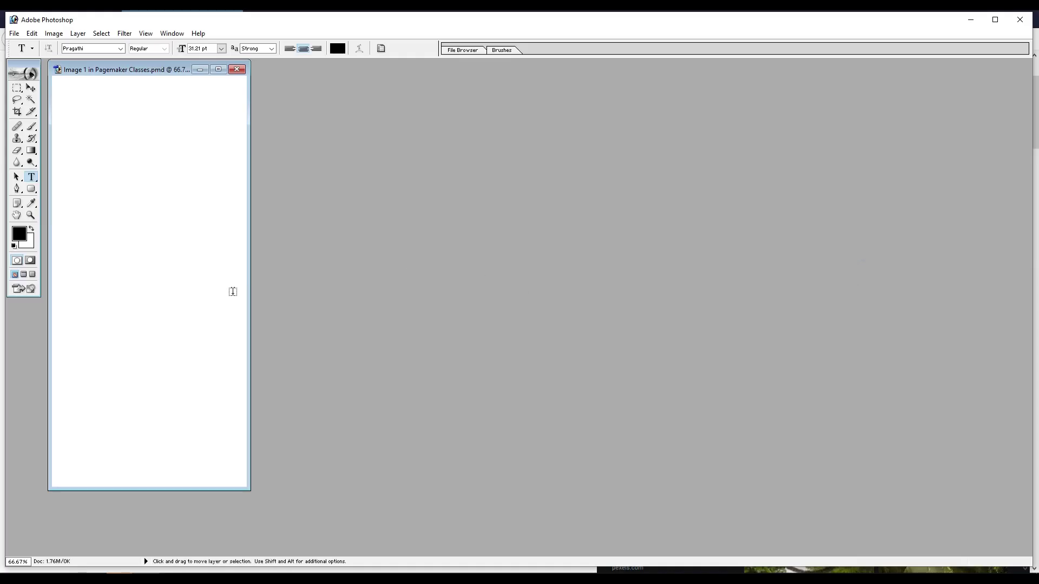
Copy the arched bridge picture from the browser and paste it into the blank Photoshop image
key(v)
click(46, 34)
click(32, 34)
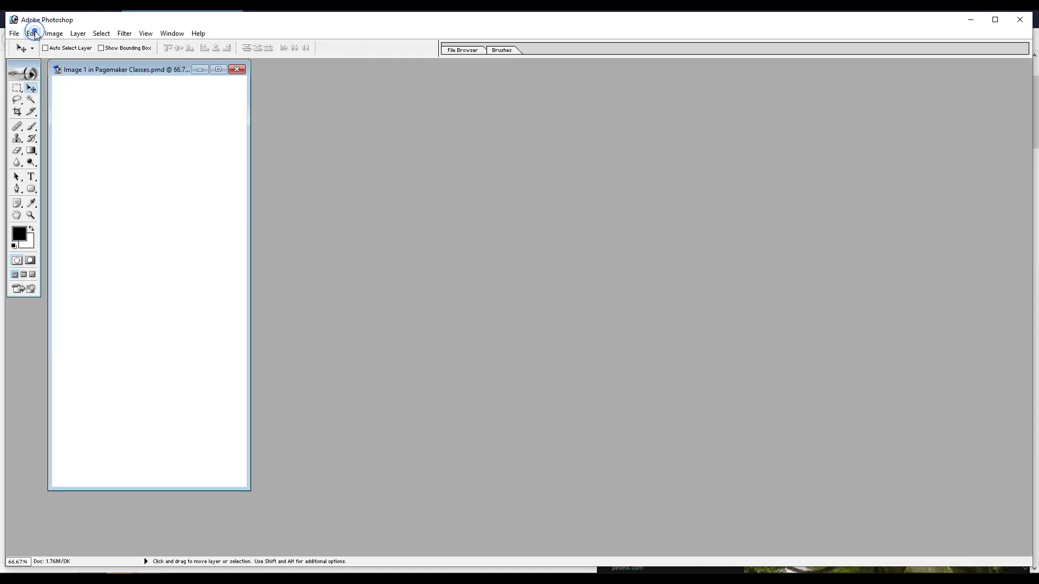
click(79, 86)
key(alt+Tab)
right_click(724, 142)
click(785, 249)
key(alt+Tab)
key(ctrl+v)
Save the image to the Desktop in Photoshop format as "Image 1 in Pagemaker Classes"
key(ctrl+s)
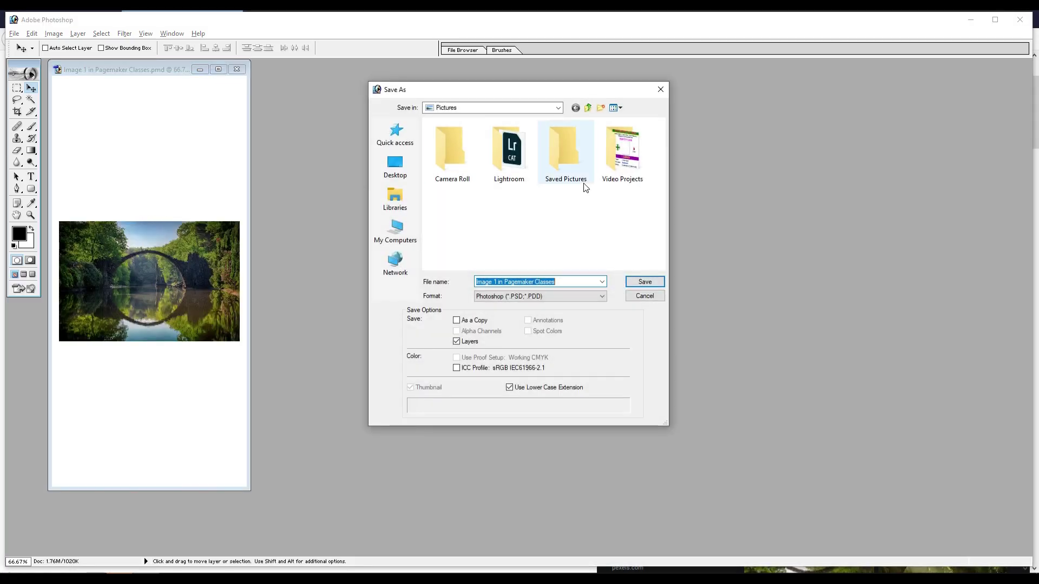
key(Escape)
key(alt+Tab)
key(alt+Tab)
click(219, 69)
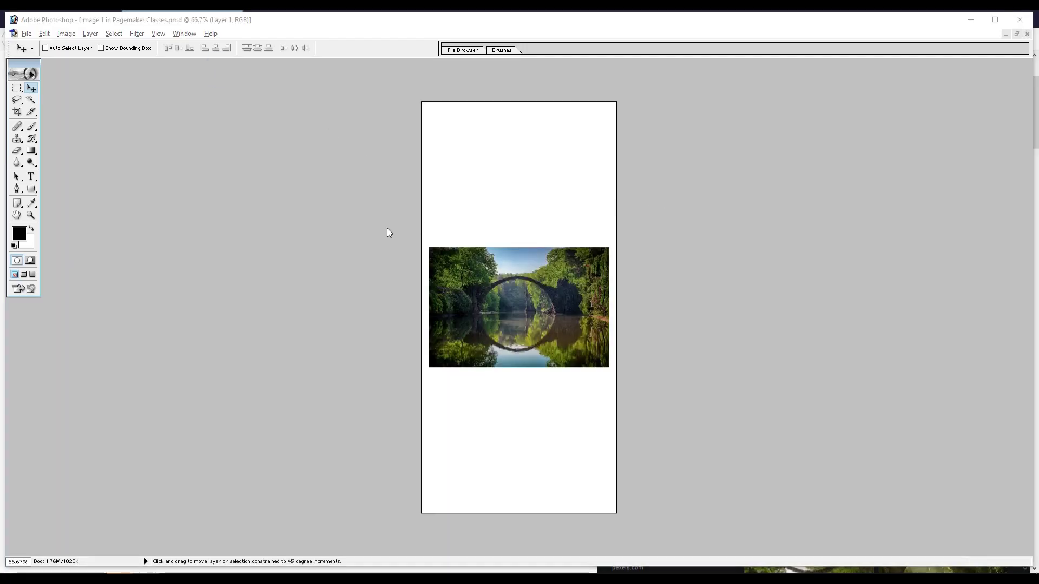
key(ctrl+s)
click(395, 170)
key(Return)
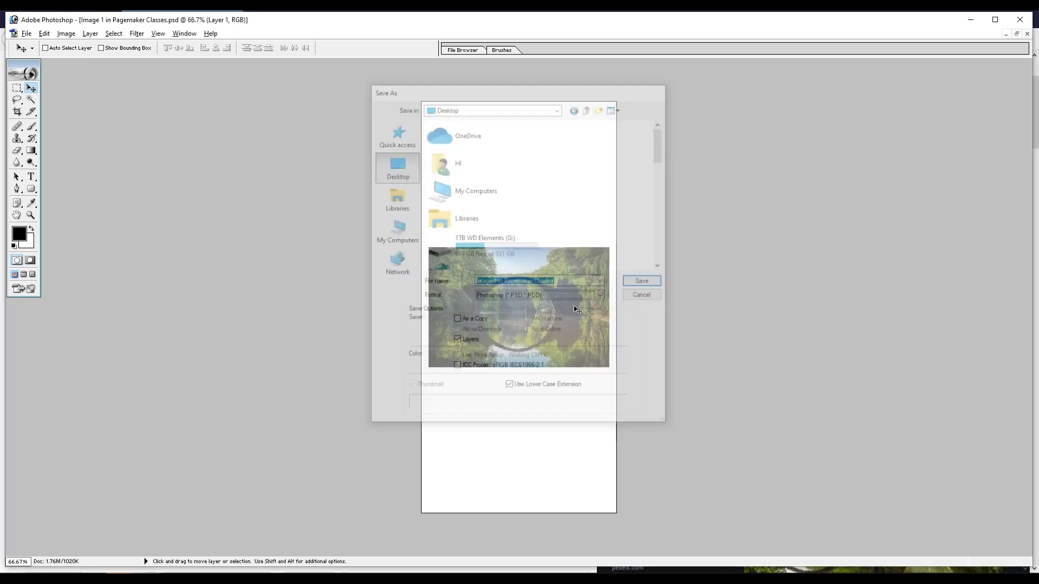
Switch to PageMaker and delete the inserted bridge image object from page 3
key(alt+Tab)
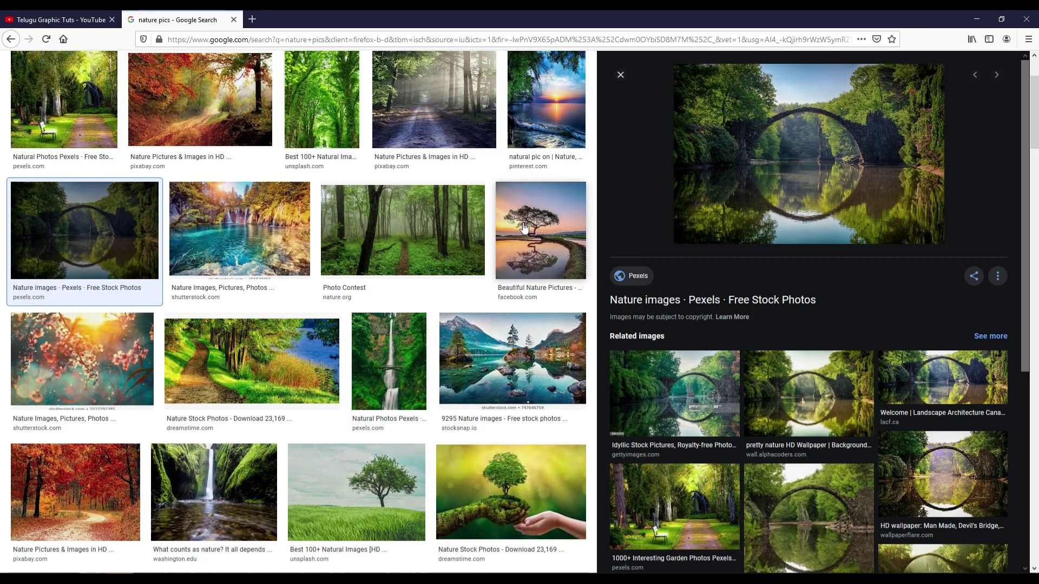
key(alt+Tab)
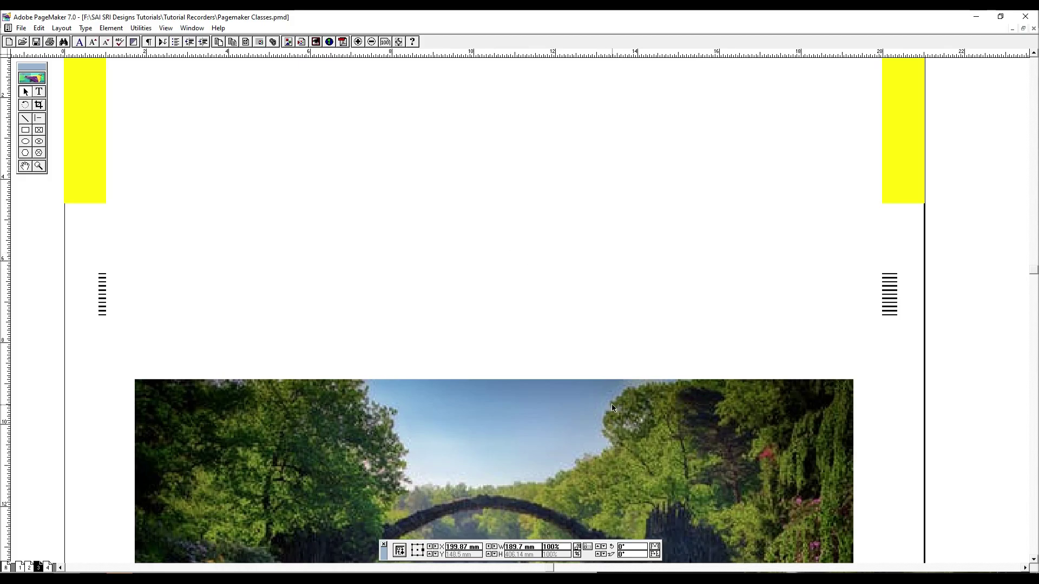
key(ctrl+0)
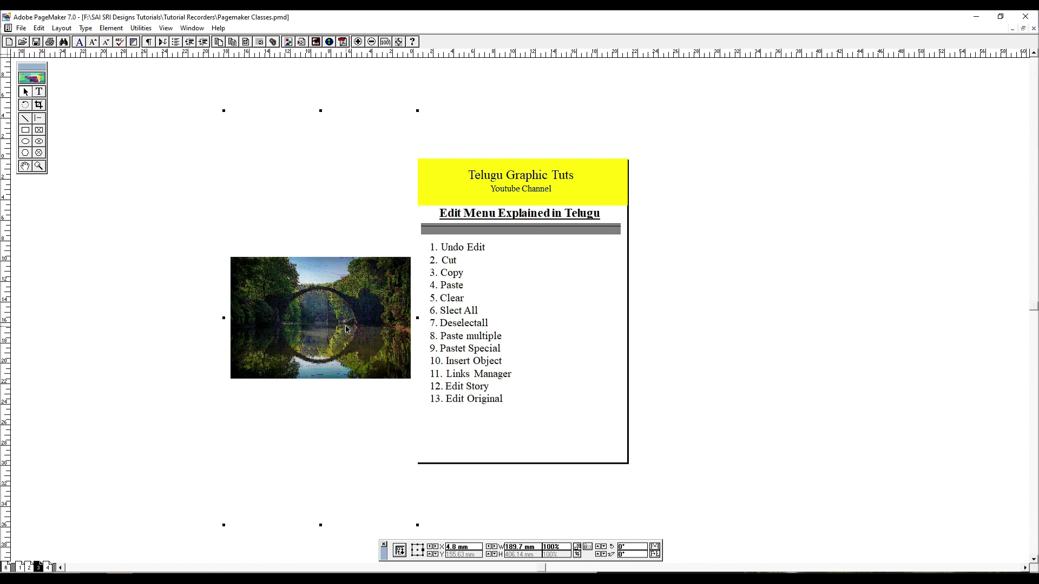
key(Delete)
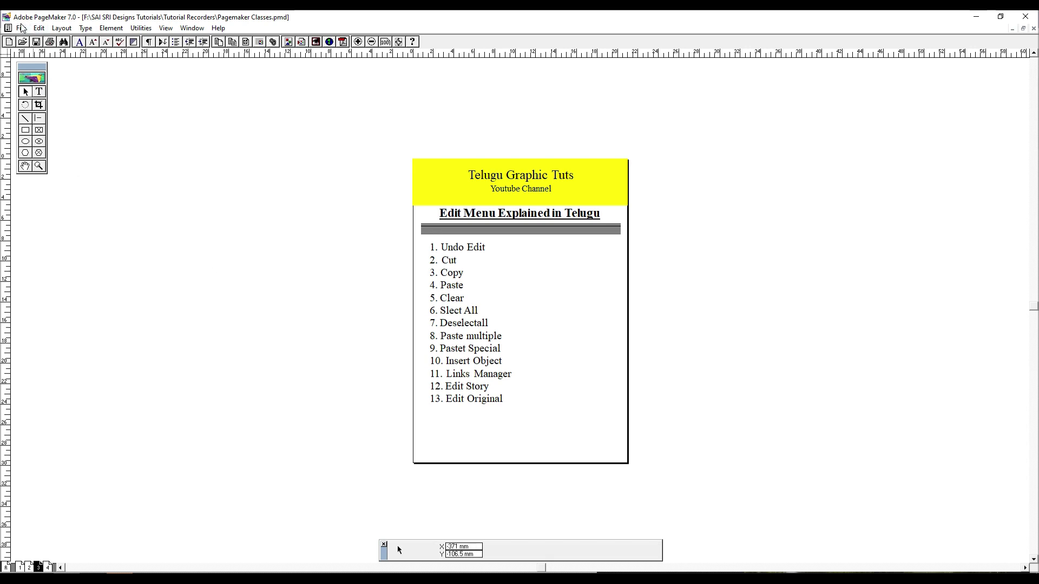
Place the 1_4023 picture on the pasteboard beside the page and delete it again
click(21, 29)
click(61, 133)
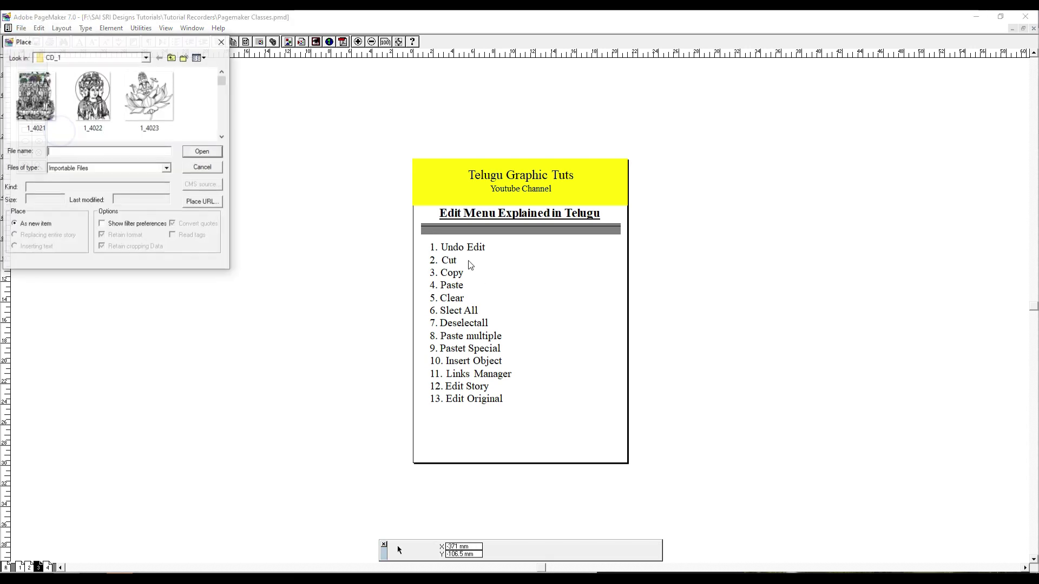
click(149, 98)
click(217, 156)
drag(258, 211, 384, 337)
key(Delete)
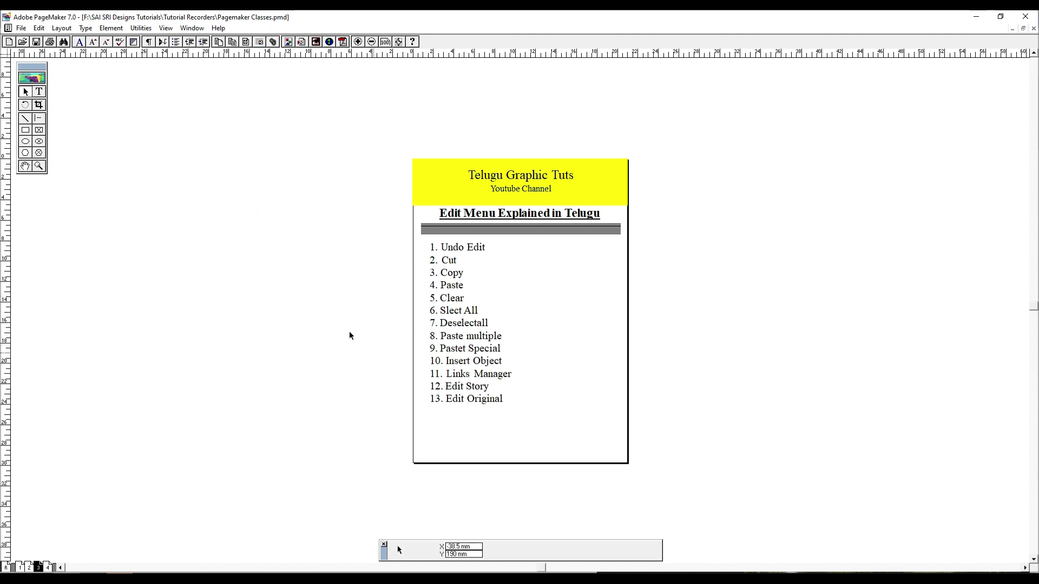
Open an empty story with Edit Story and close it without adding text
click(39, 28)
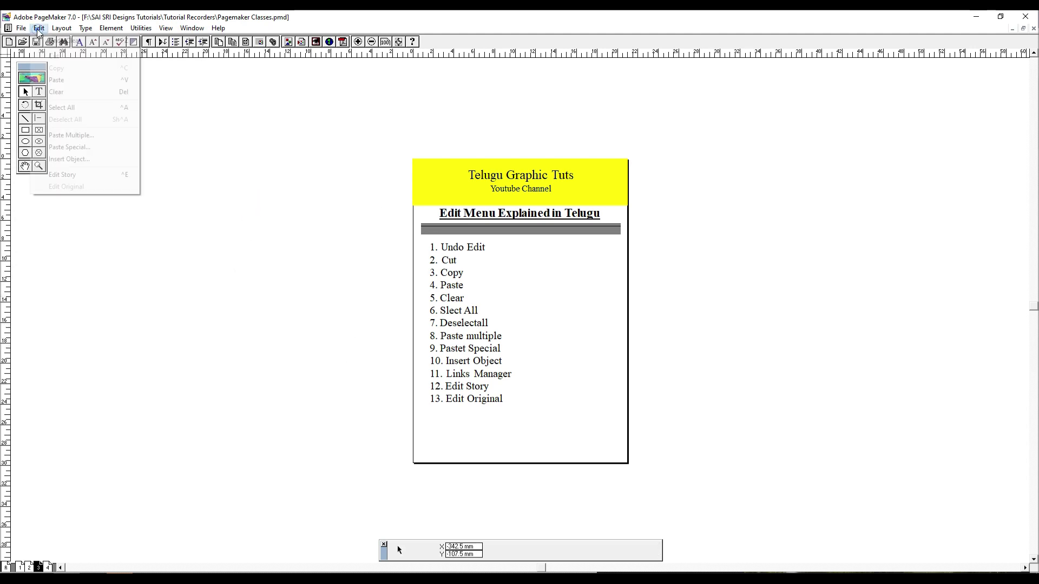
click(110, 174)
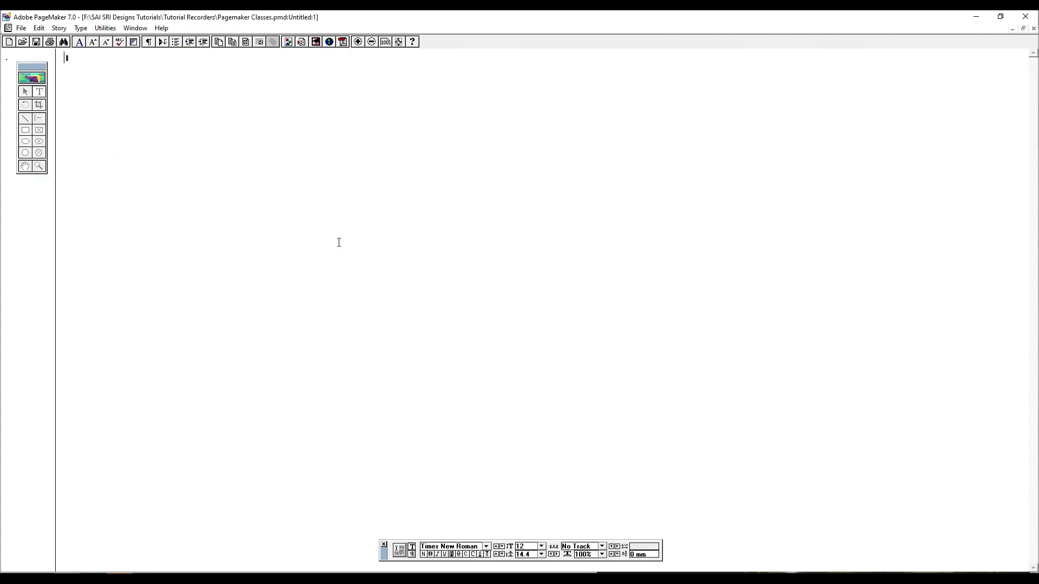
click(1034, 28)
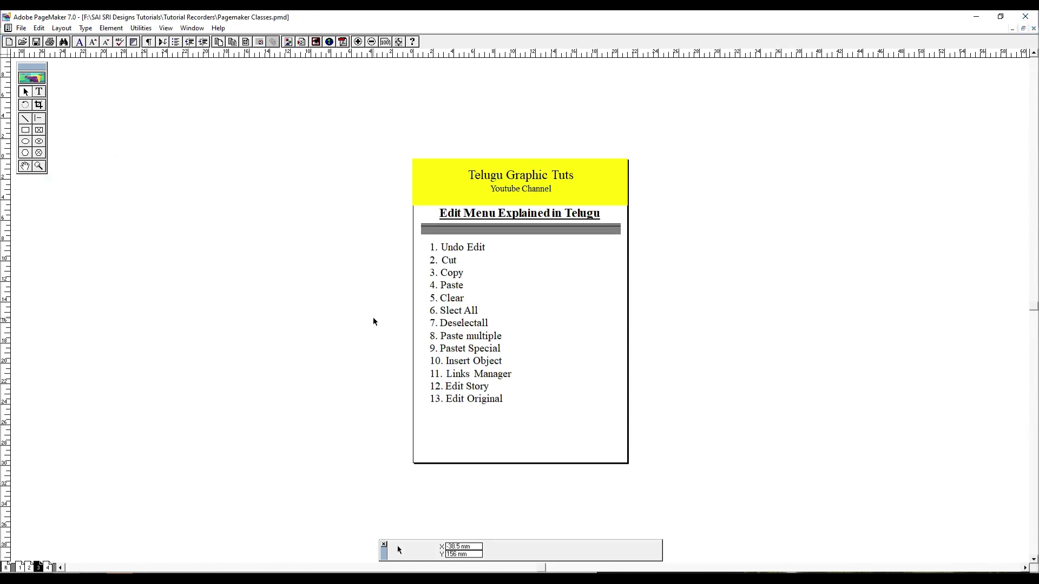
Select all text of the numbered command list, view it in the story editor, and return to the layout
click(39, 91)
click(468, 283)
key(ctrl+a)
click(483, 285)
key(ctrl+a)
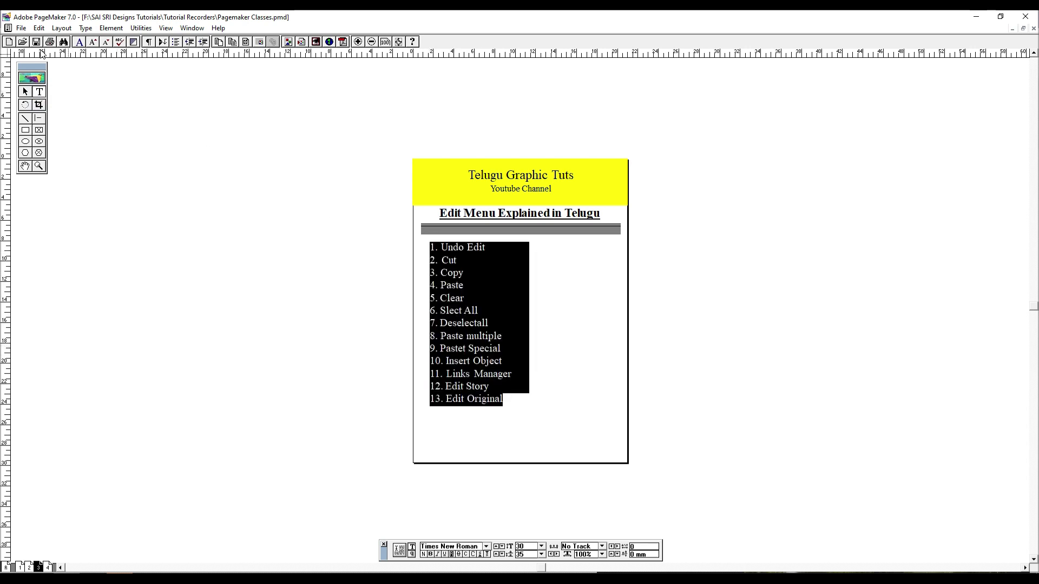
click(38, 28)
click(93, 176)
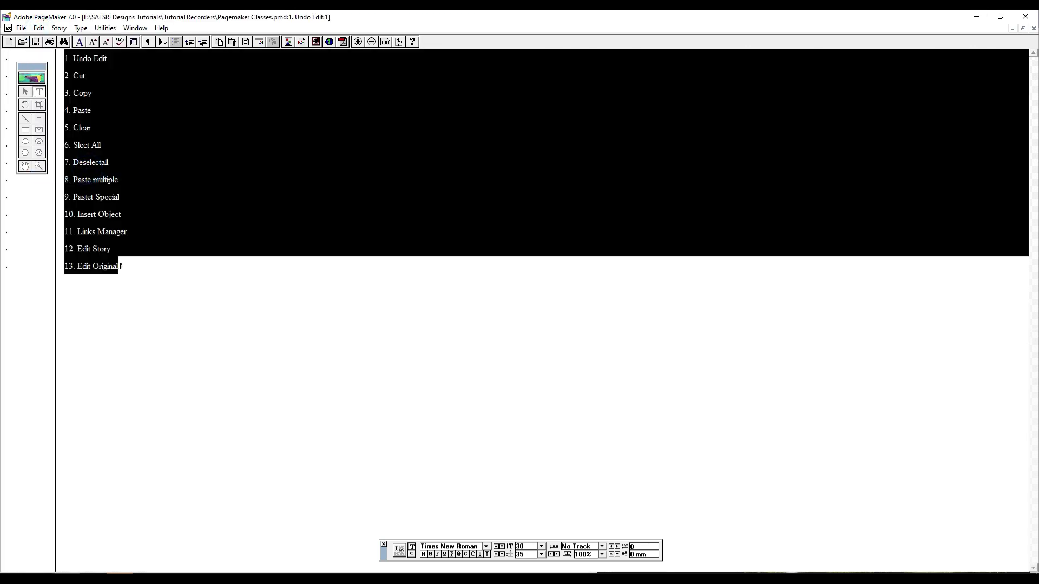
click(86, 78)
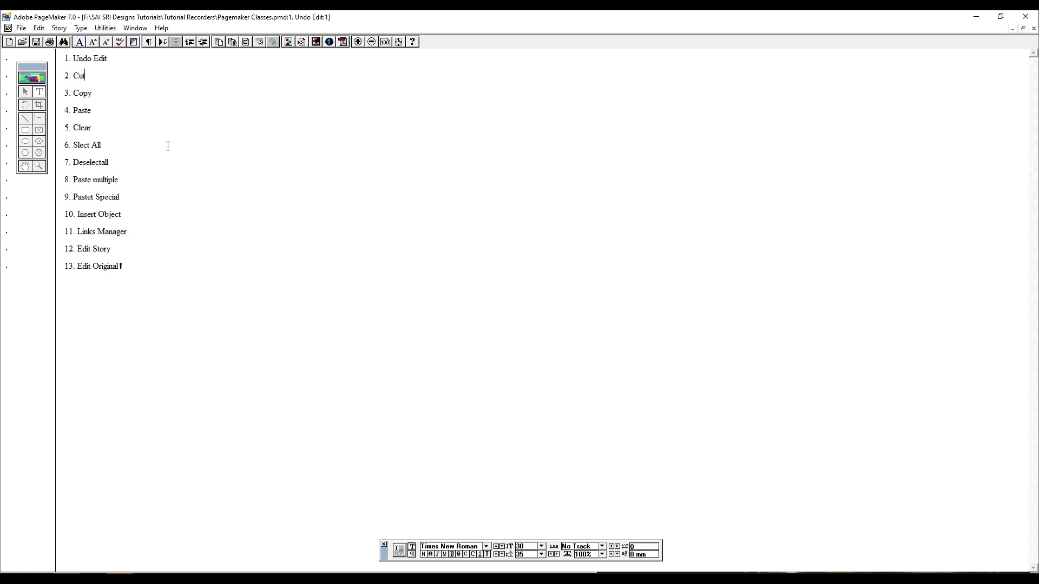
click(1033, 29)
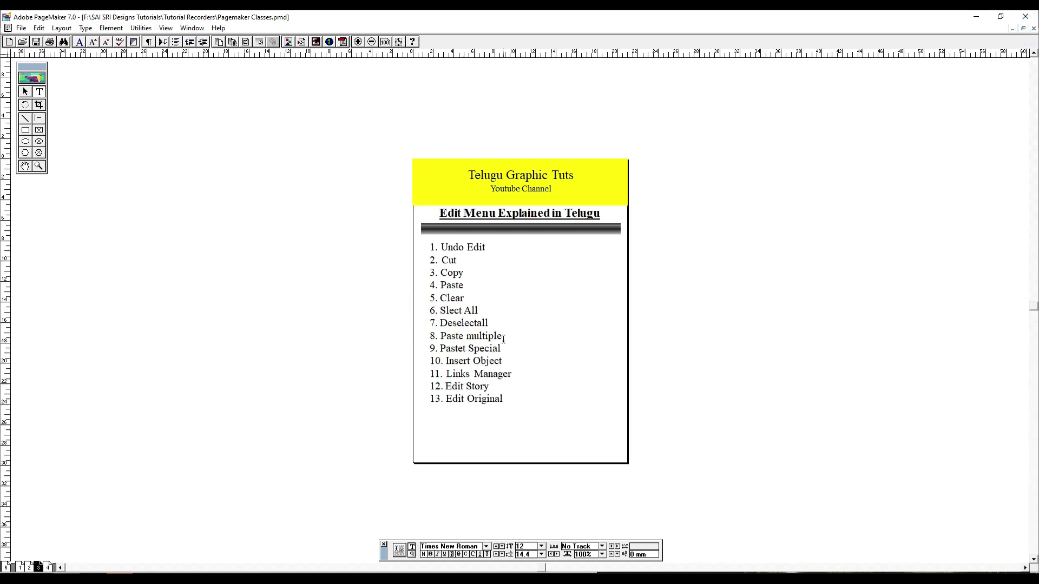
Reopen the whole numbered list with Edit Story, look it over, and close the story editor
click(455, 278)
key(ctrl+a)
click(39, 28)
click(92, 174)
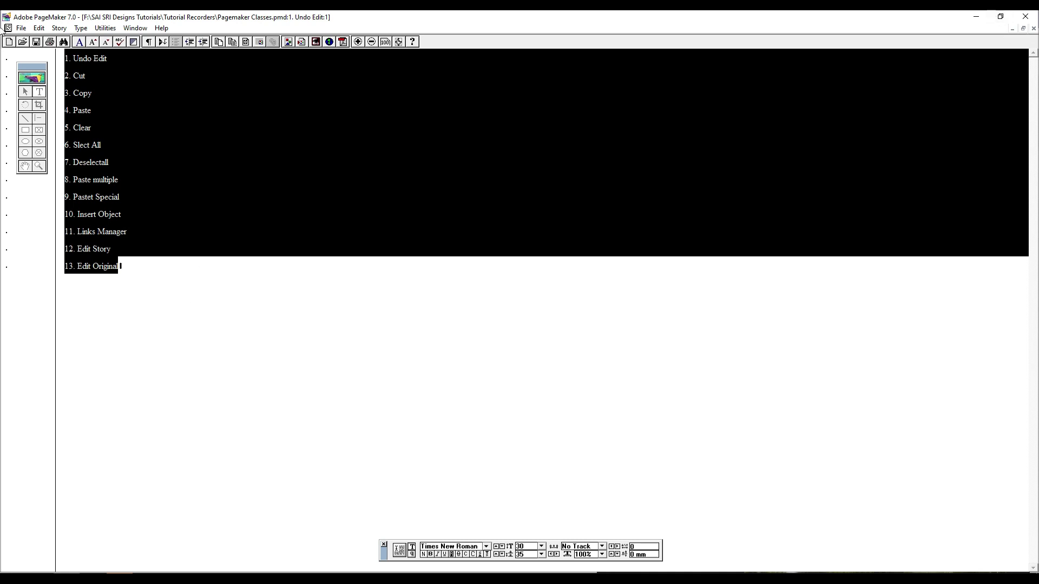
click(1033, 29)
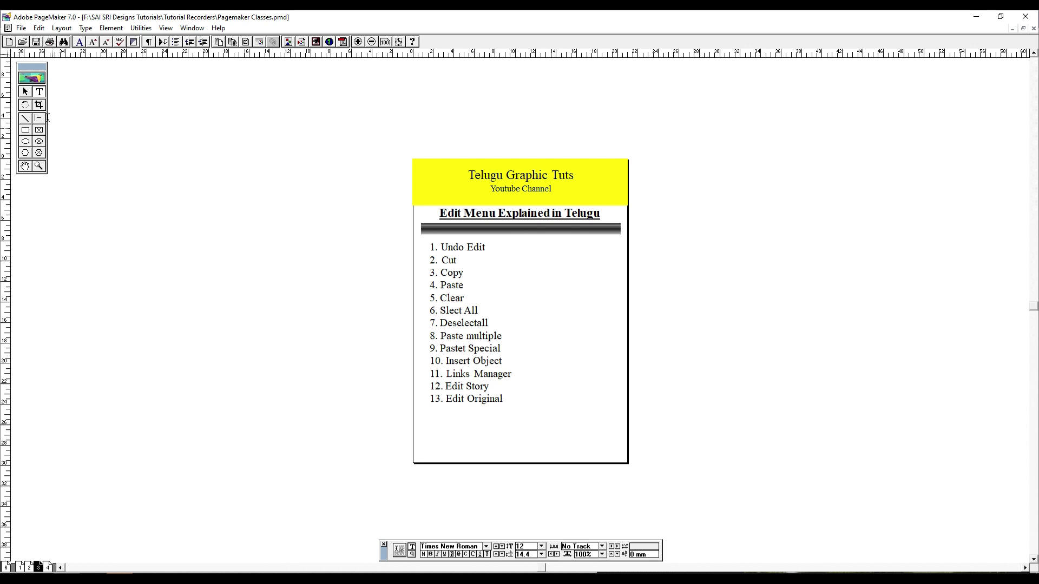
Examine the available Edit commands against the numbered list on the page, checking the list's text block and the lines above it
click(25, 92)
shift+right_click(332, 173)
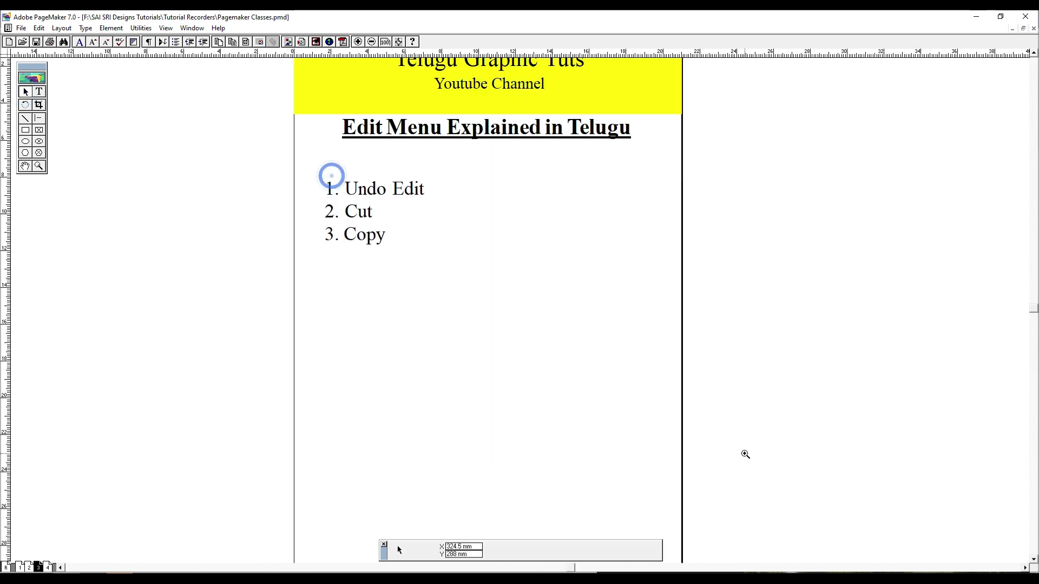
click(40, 29)
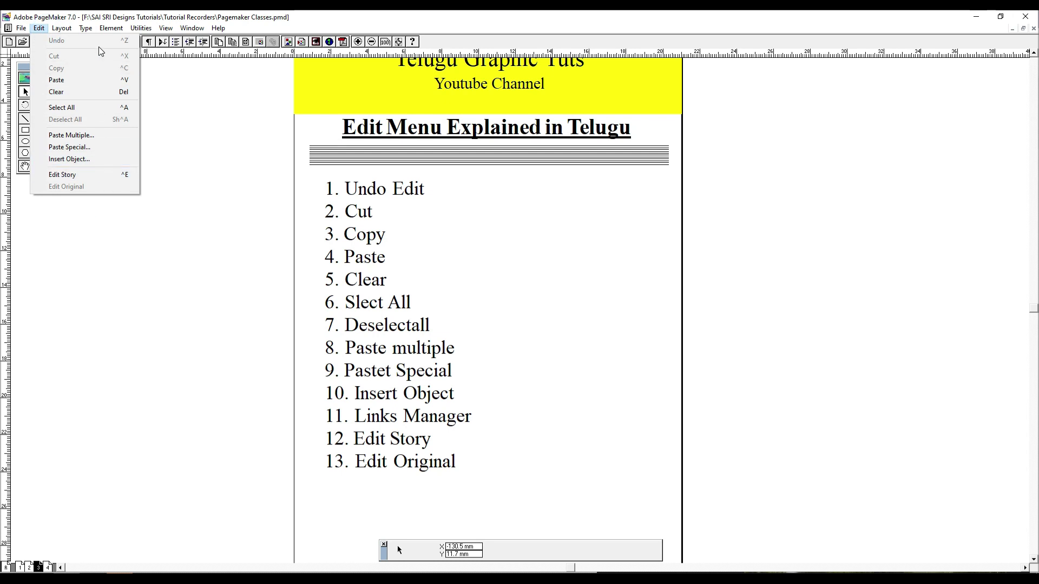
click(531, 447)
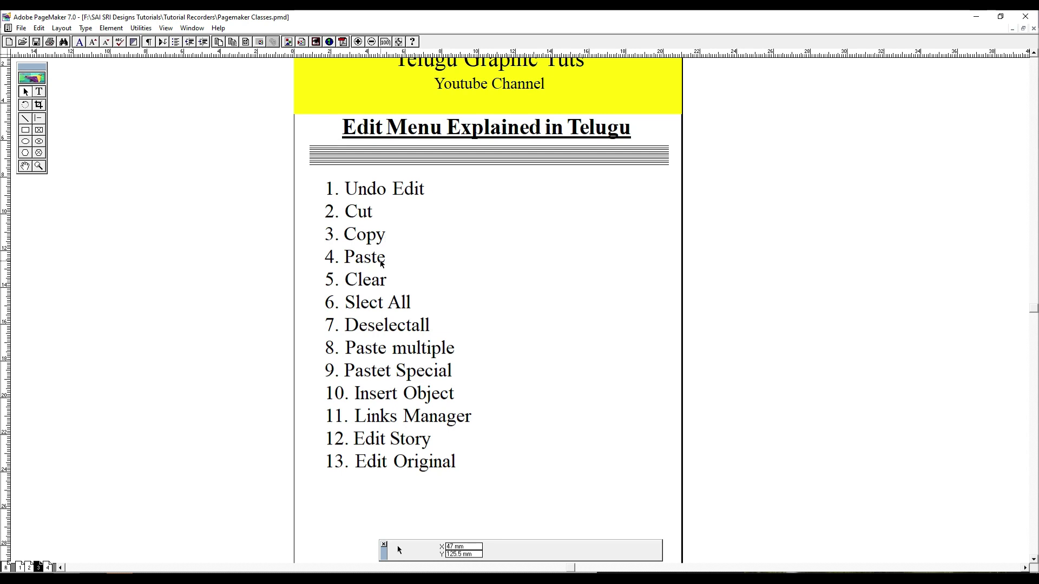
click(387, 280)
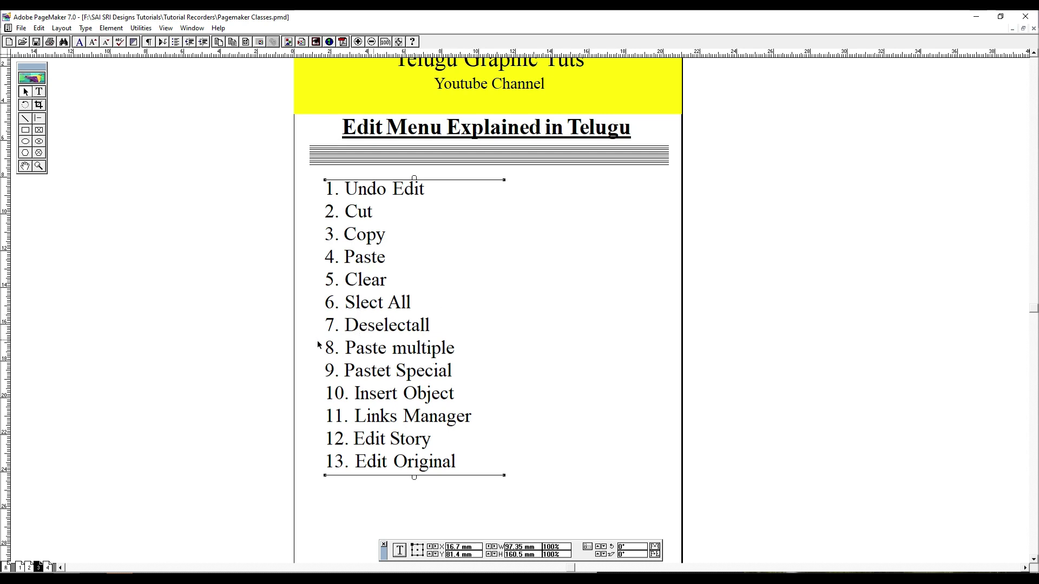
click(316, 150)
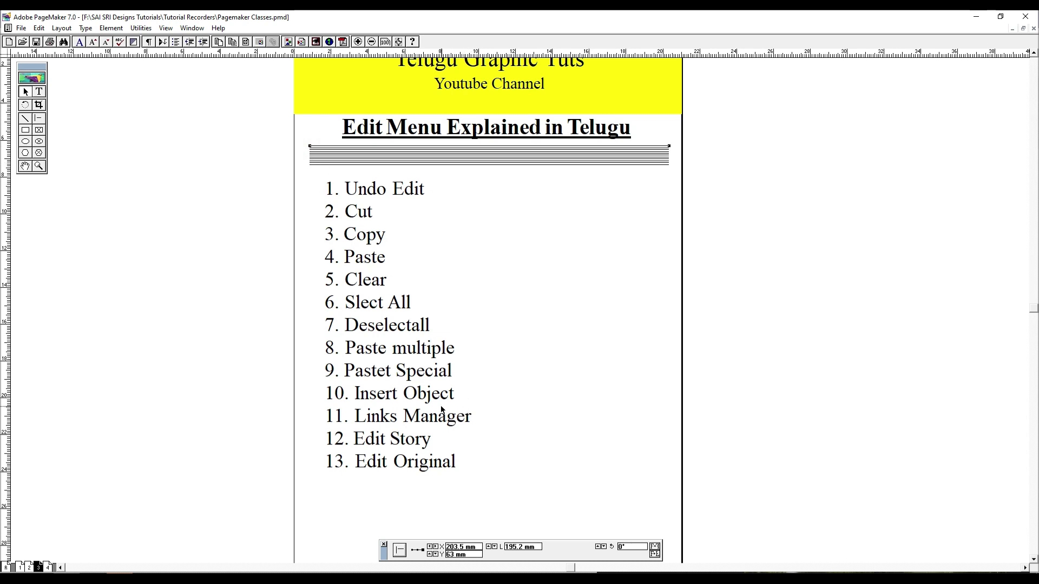
click(391, 421)
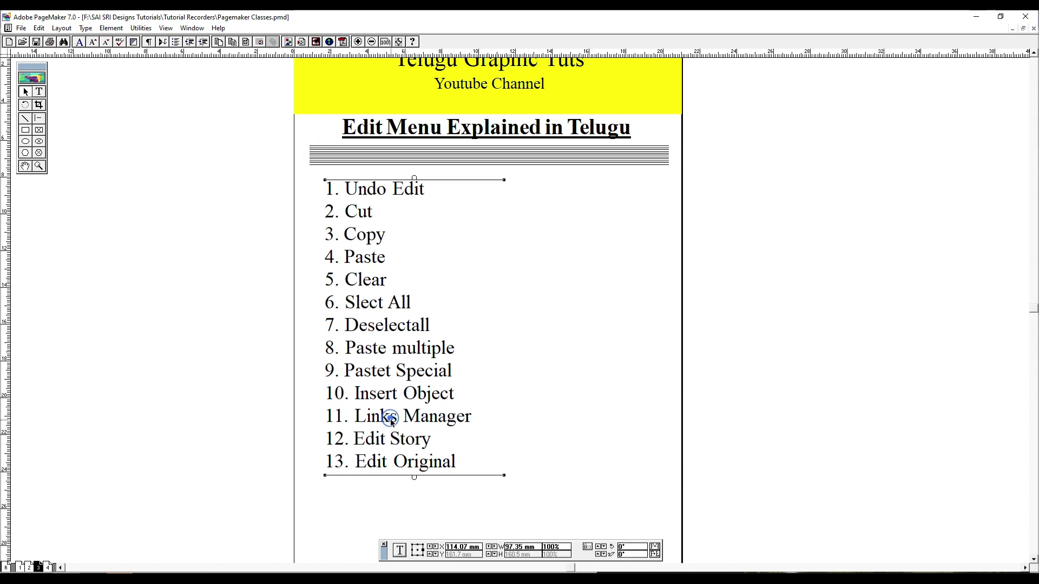
click(41, 92)
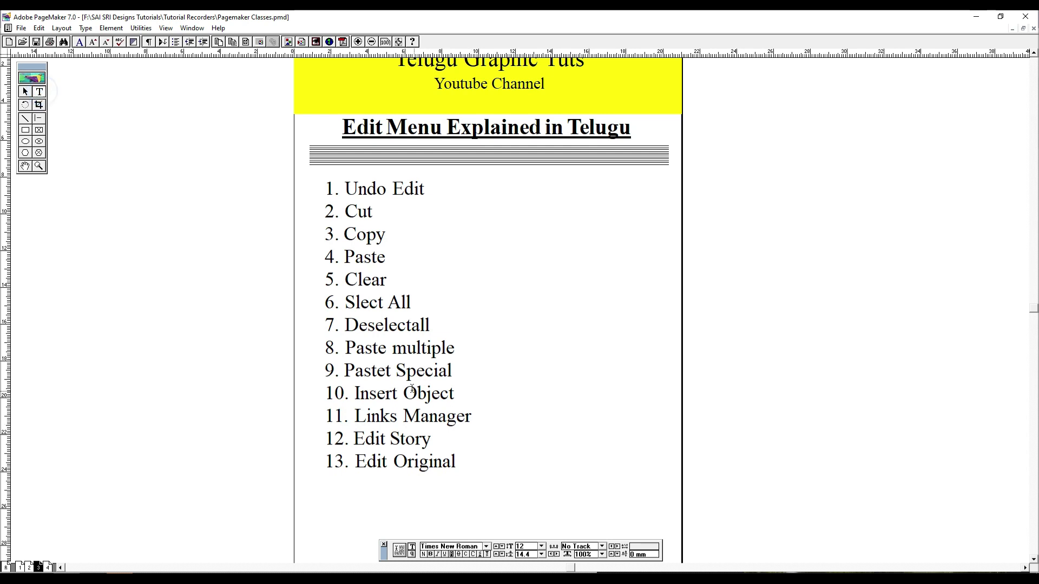
click(39, 28)
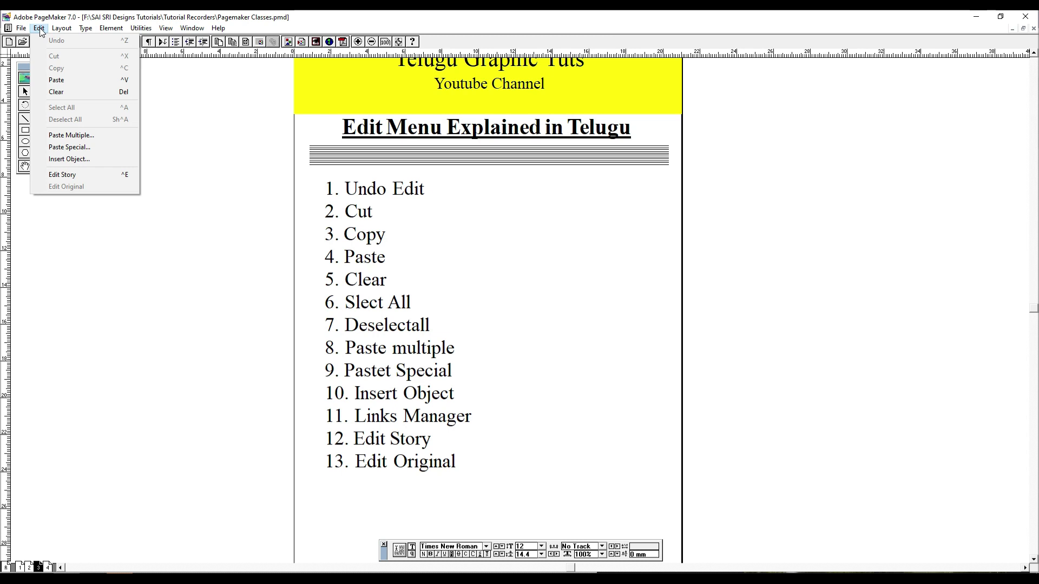
click(396, 412)
Delete the "11. Links Manager" entry and its line from the numbered list
click(326, 417)
key(shift+End)
key(BackSpace)
key(BackSpace)
Renumber the Edit Story entry as 11 and the Edit Original entry as 12
key(Down)
key(Home)
key(shift+Right)
key(shift+Right)
text(11)
key(Down)
key(Home)
key(shift+Right)
key(shift+Right)
text(12)
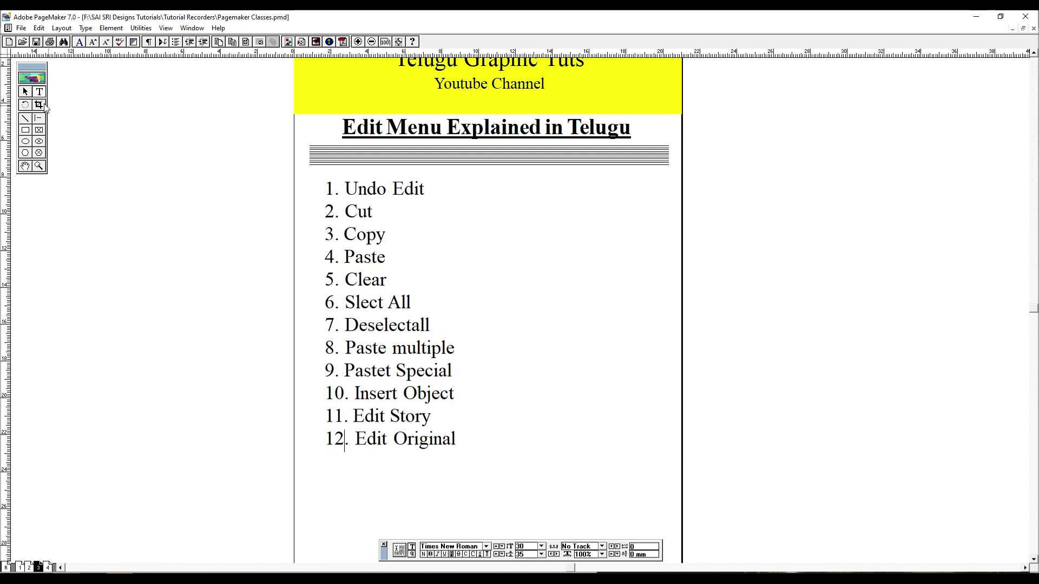
Compare the Edit commands with the renumbered list and view the whole page
click(25, 92)
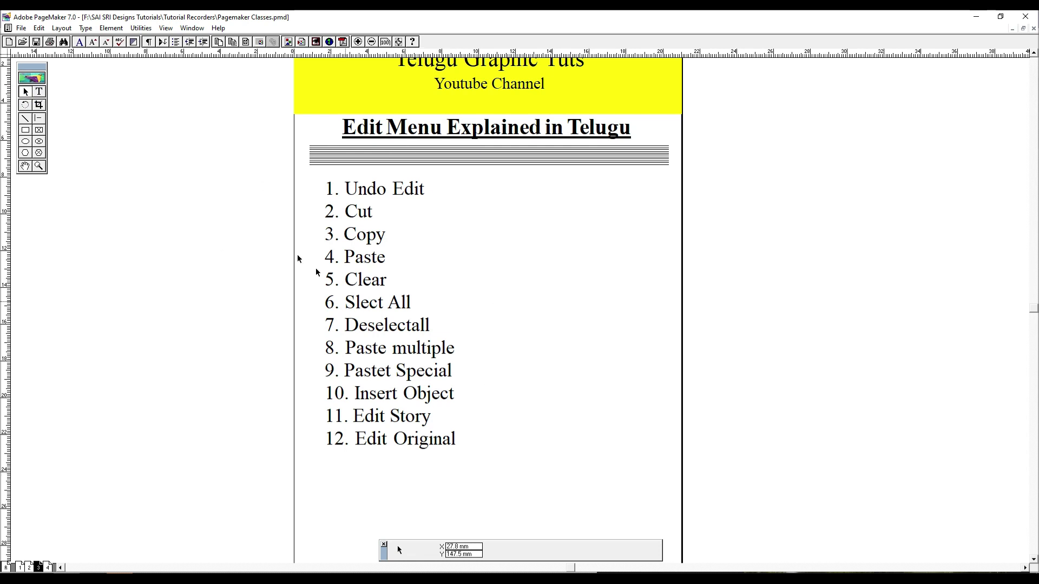
click(39, 28)
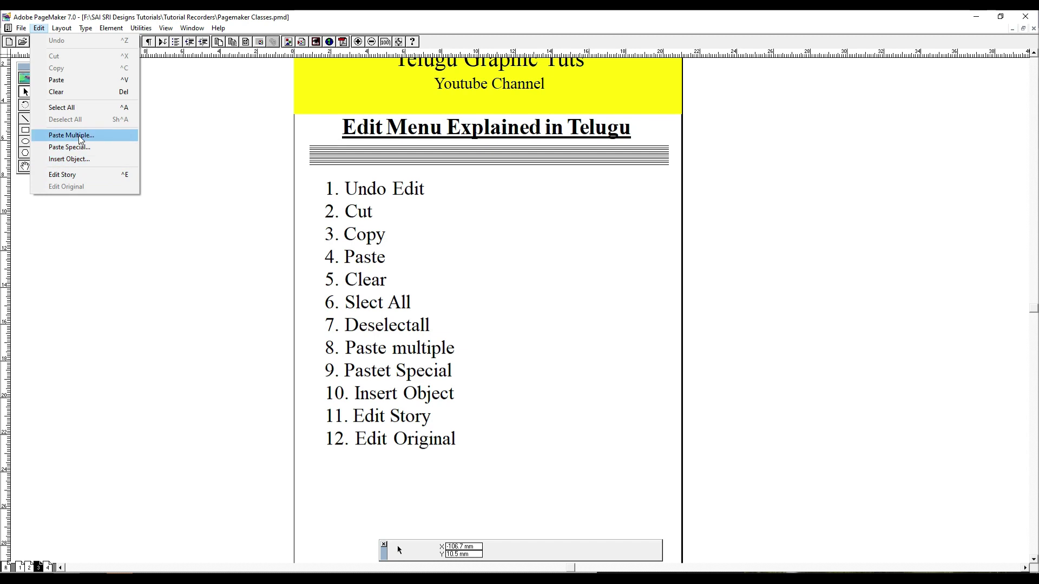
click(374, 347)
click(695, 344)
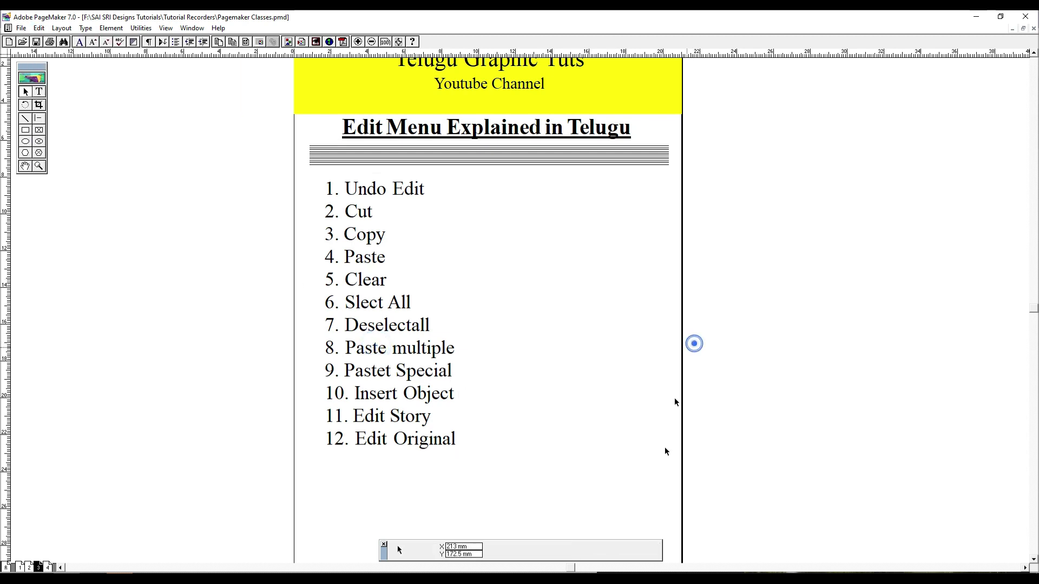
click(453, 326)
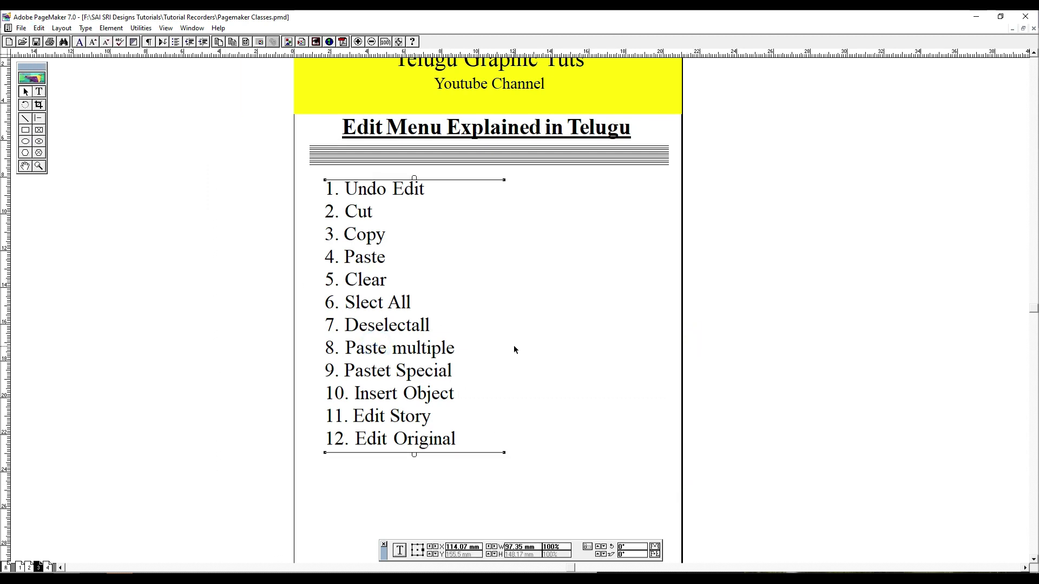
key(ctrl+0)
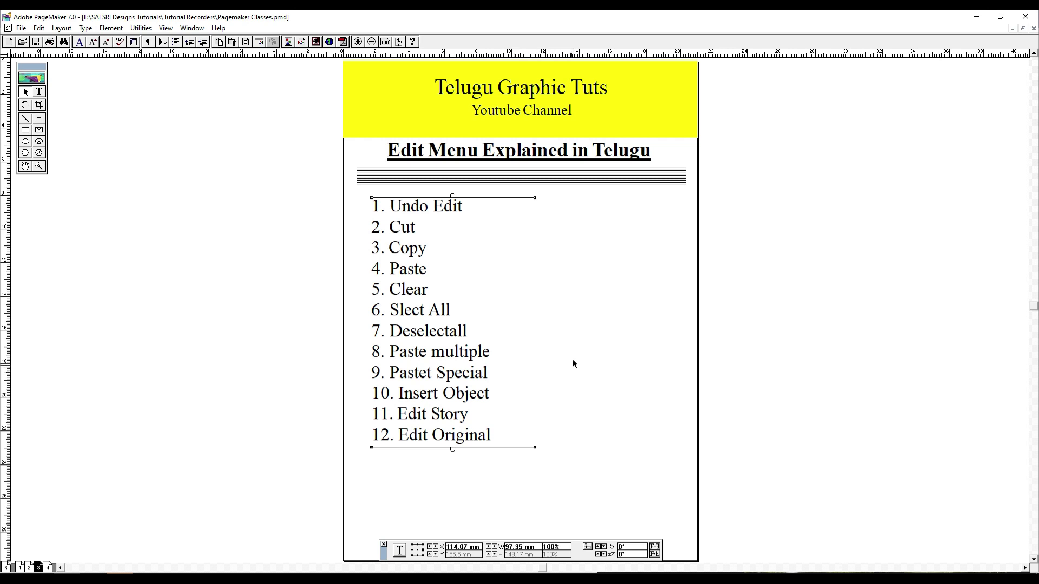
click(658, 326)
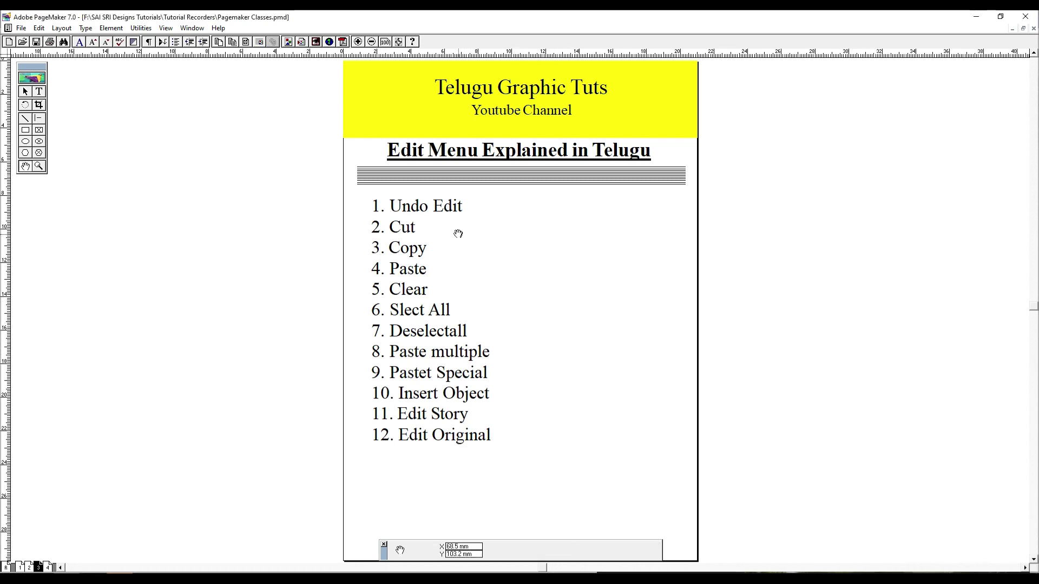
click(39, 28)
click(605, 287)
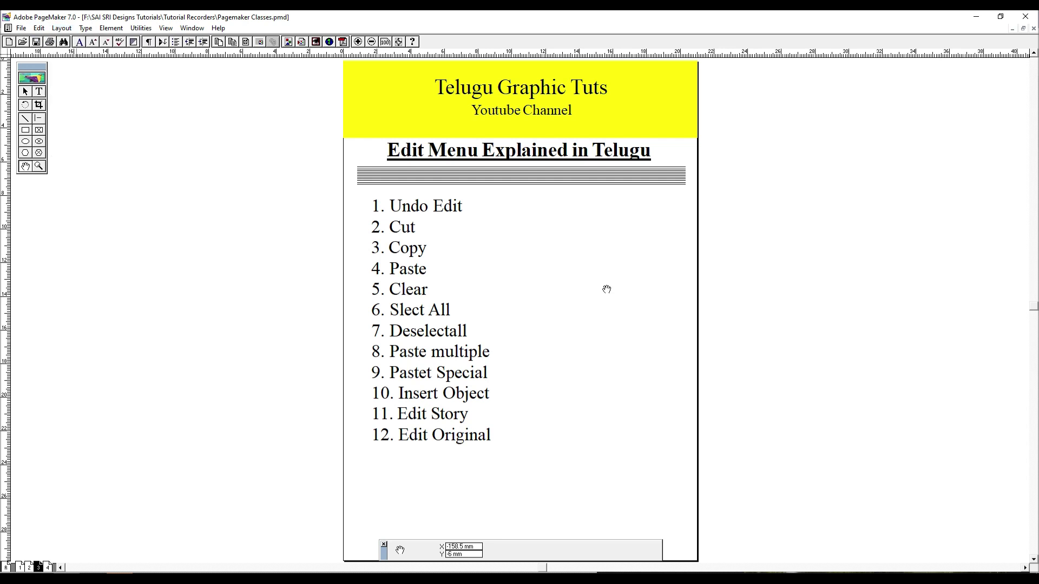